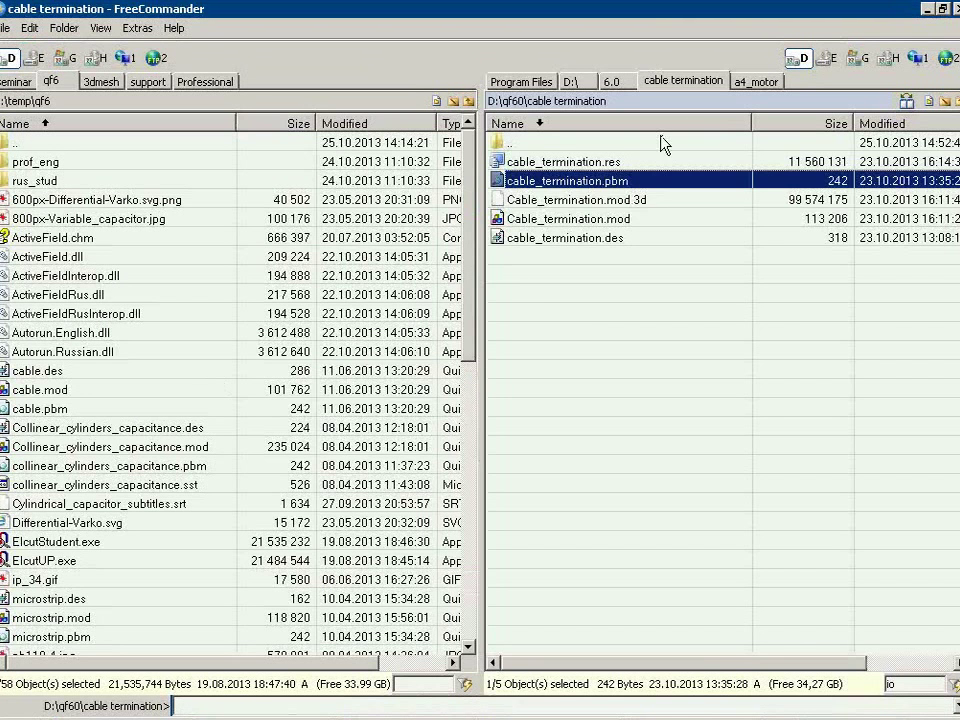
# Step: Open the bushing_insulator.pbm problem from the D:\qf60\bushing_insulator folder and switch to QuickField
pyautogui.doubleClick(664, 143)
pyautogui.click(580, 161)
pyautogui.click(580, 180)
pyautogui.click(612, 218)
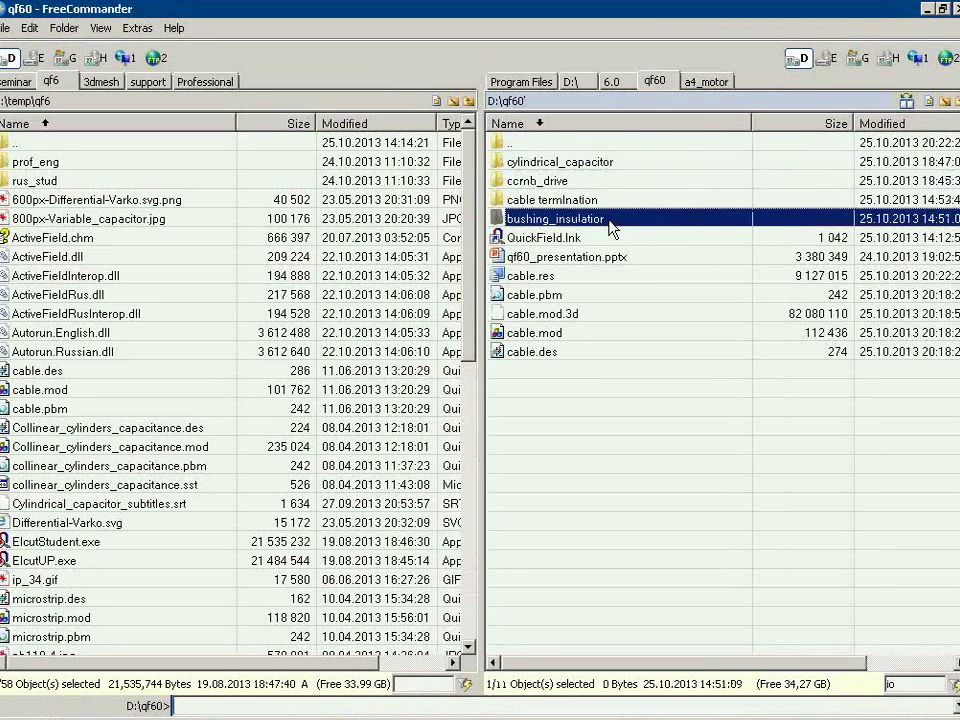
pyautogui.doubleClick(612, 218)
pyautogui.doubleClick(567, 181)
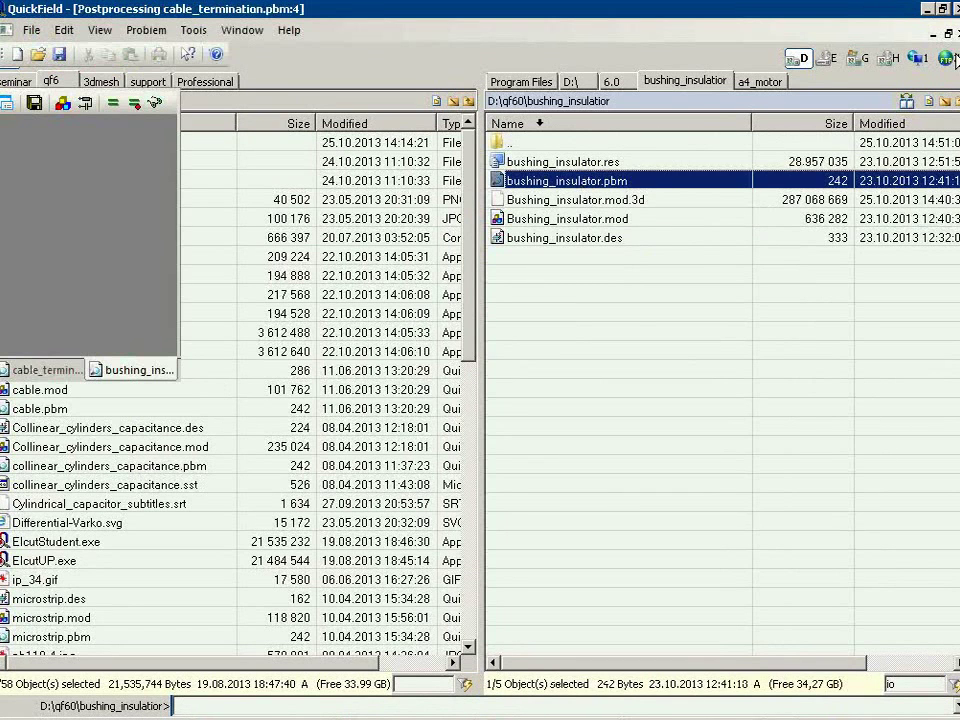
pyautogui.hotkey('alt', 'Tab')
pyautogui.hotkey('alt', 'Tab')
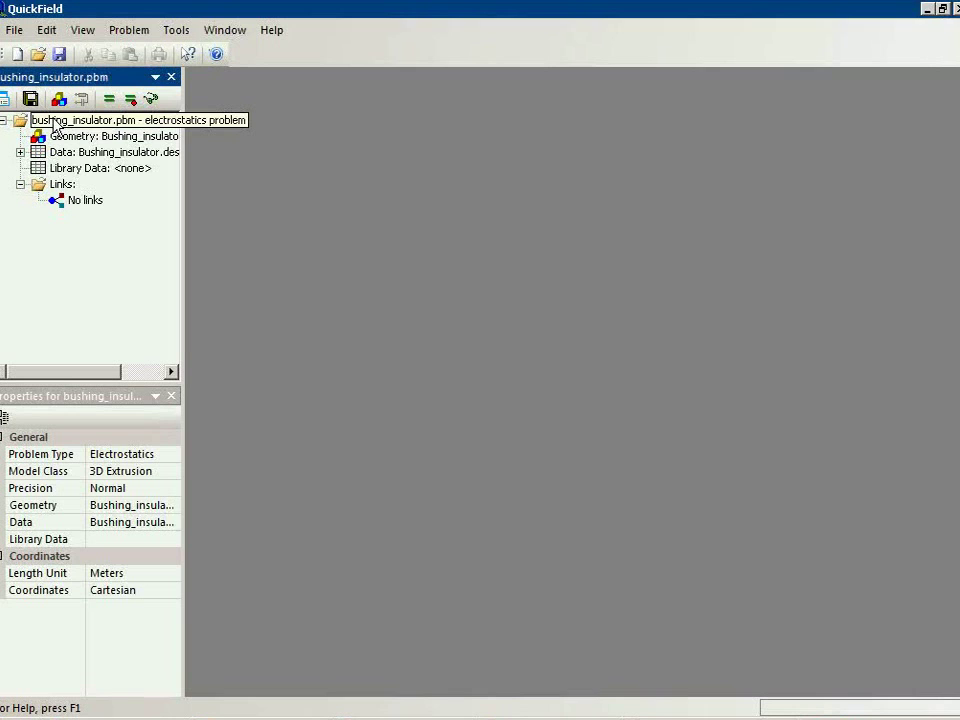
# Step: Review the problem properties of bushing_insulator.pbm without changes and open its geometry model
pyautogui.doubleClick(54, 124)
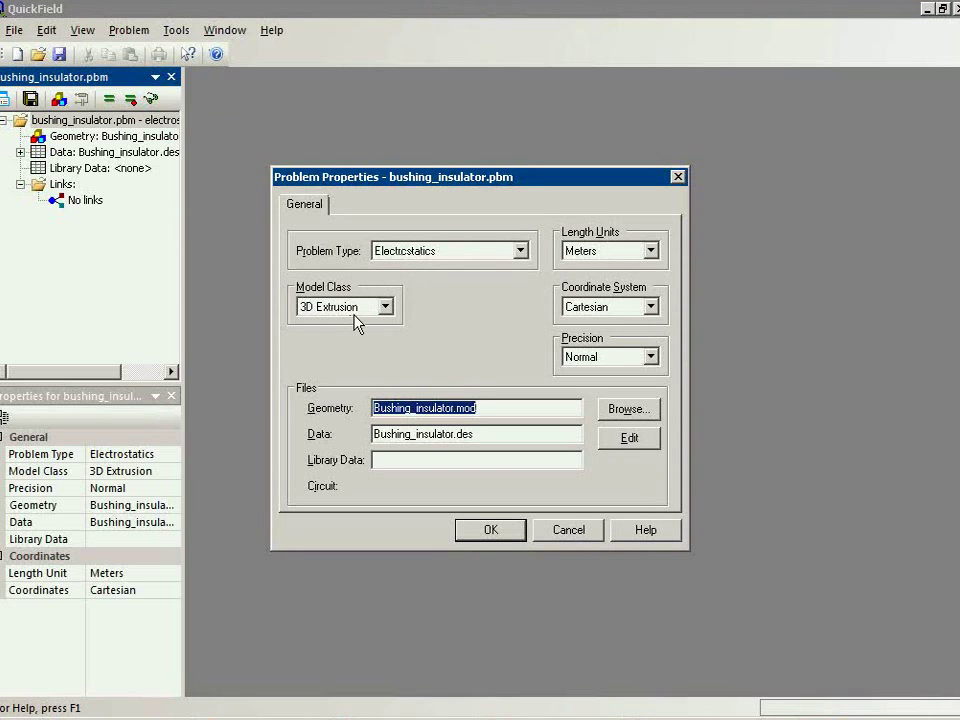
pyautogui.click(574, 532)
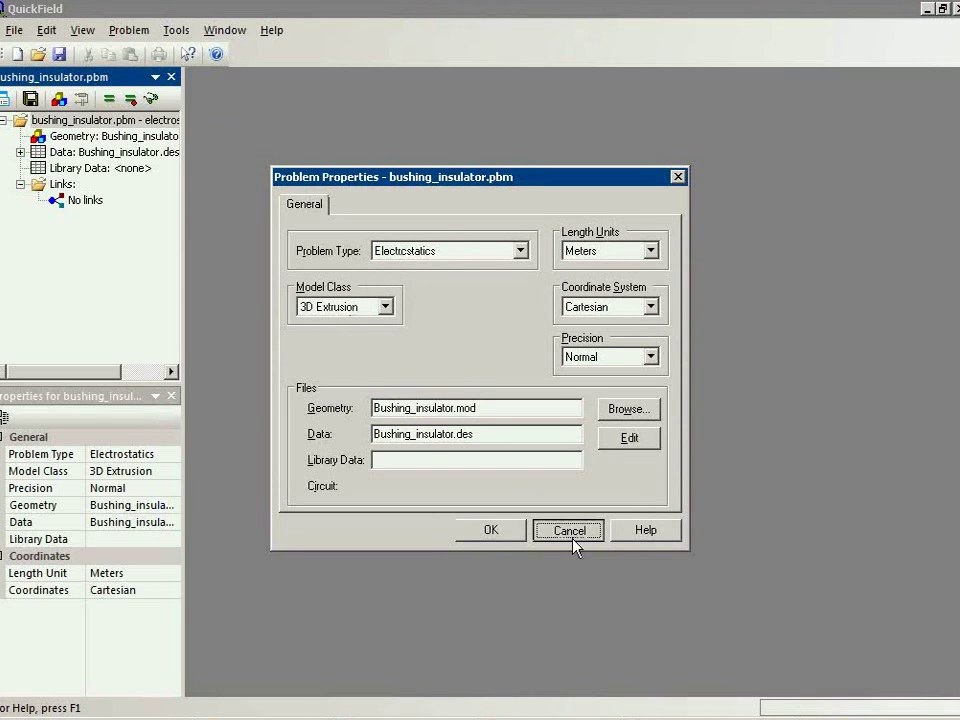
pyautogui.doubleClick(117, 136)
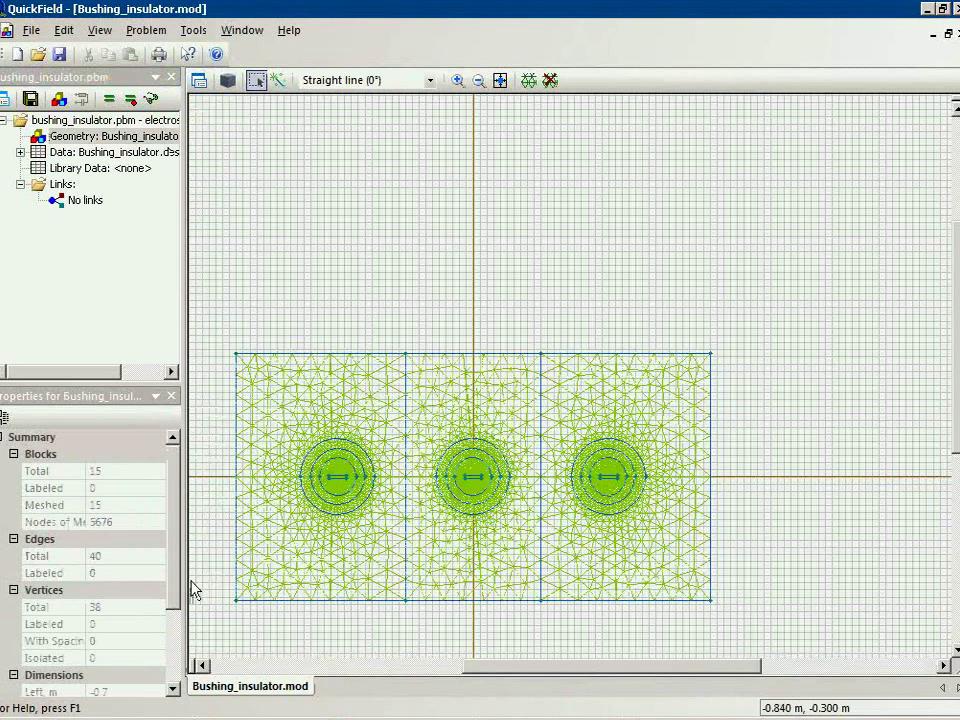
# Step: Examine the extrusion levels of the first phase's outer block, its conductor vertex and the middle phase's outer block
pyautogui.moveTo(481, 719)
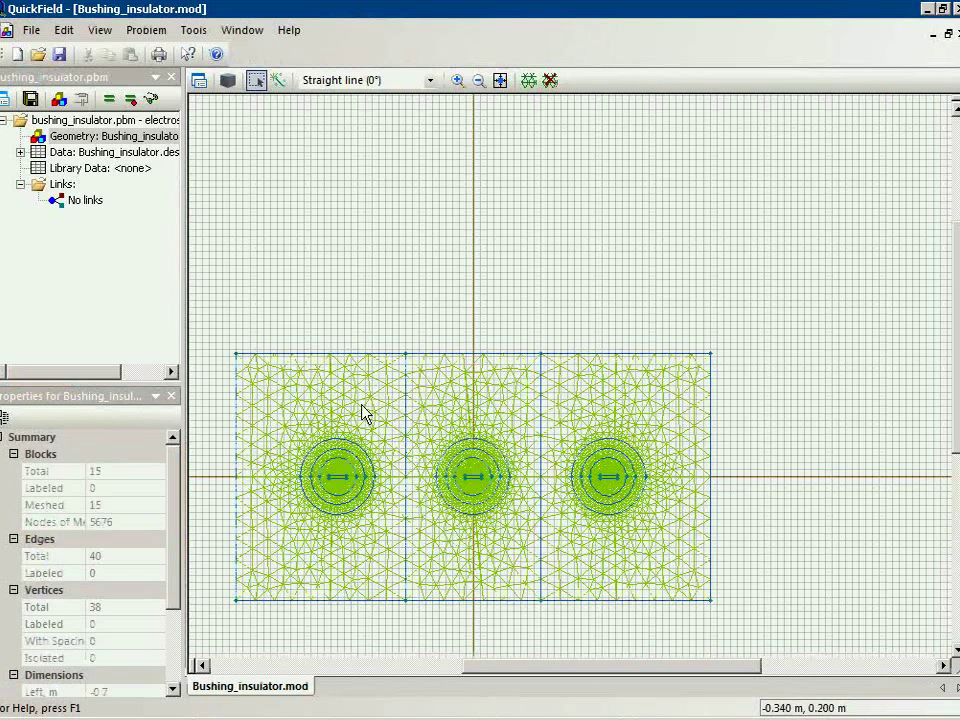
pyautogui.click(364, 413)
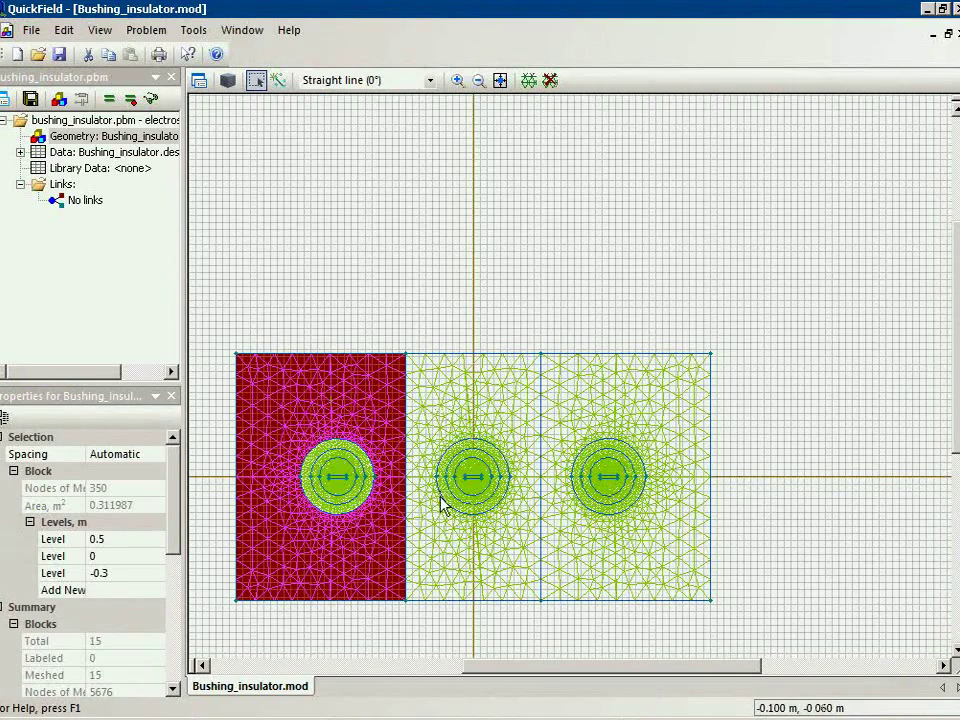
pyautogui.click(349, 485)
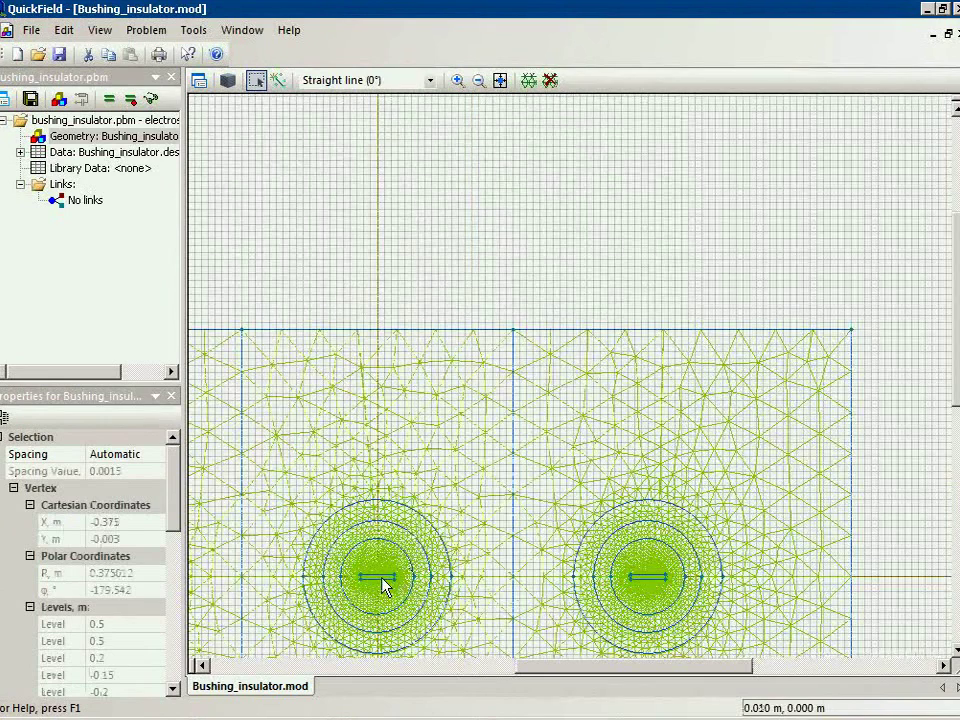
pyautogui.click(390, 411)
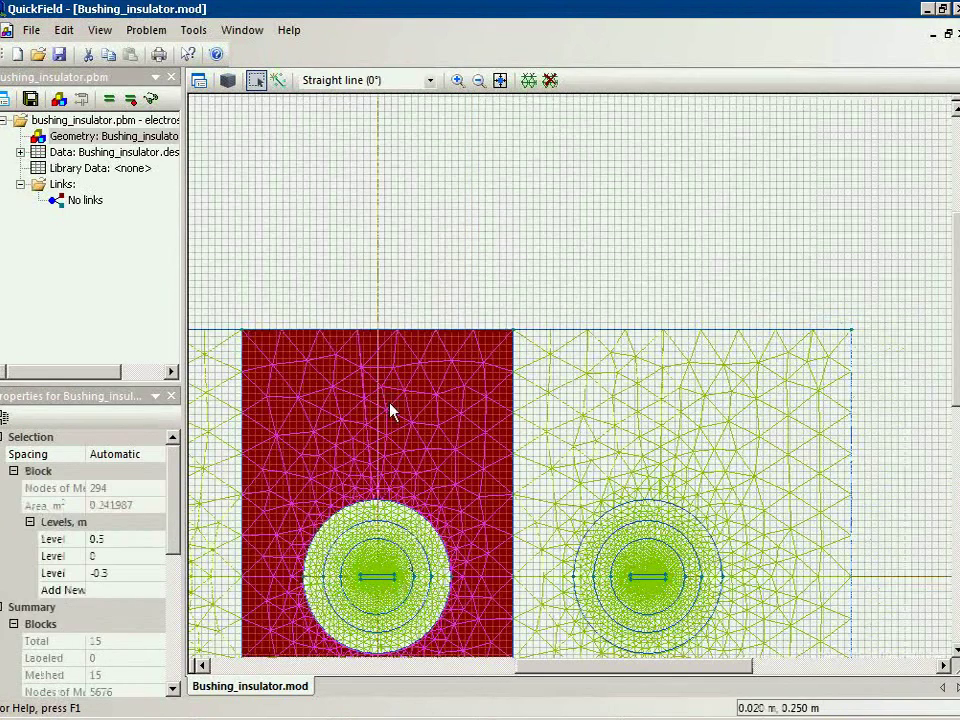
# Step: Show the geometry in 3D and hide all bodies labelled air
pyautogui.click(228, 84)
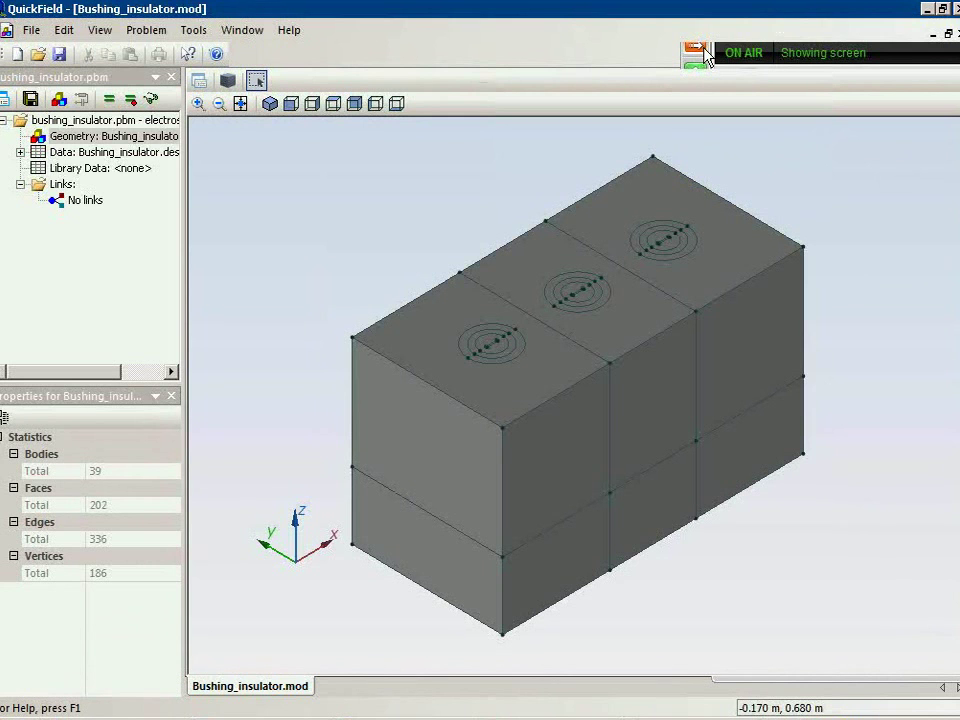
pyautogui.click(707, 55)
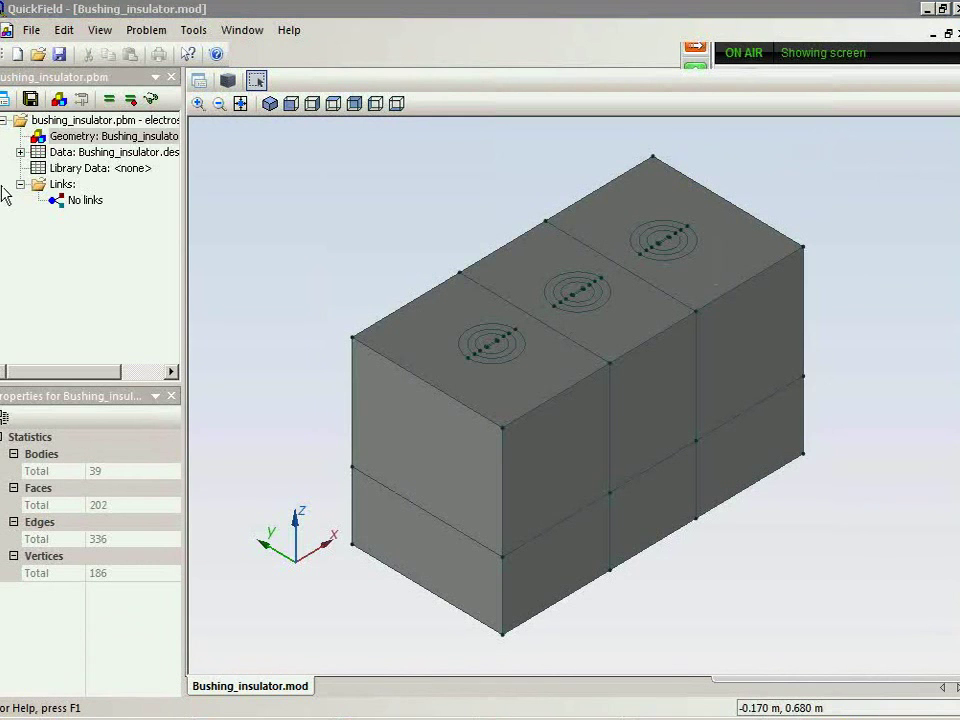
pyautogui.click(20, 152)
pyautogui.click(38, 168)
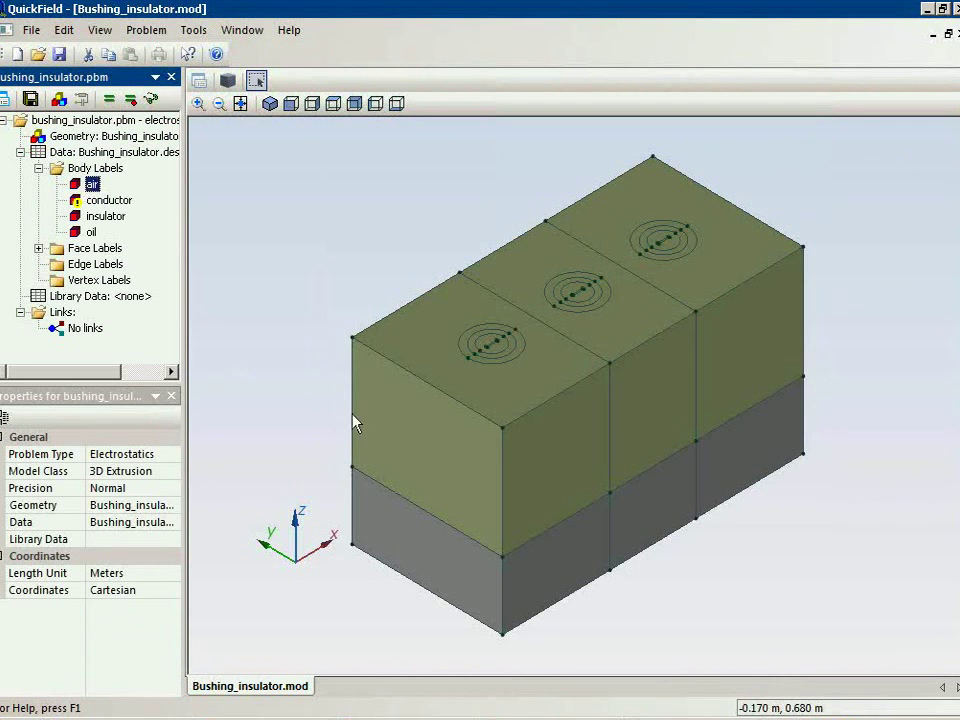
pyautogui.click(428, 467)
pyautogui.rightClick(428, 464)
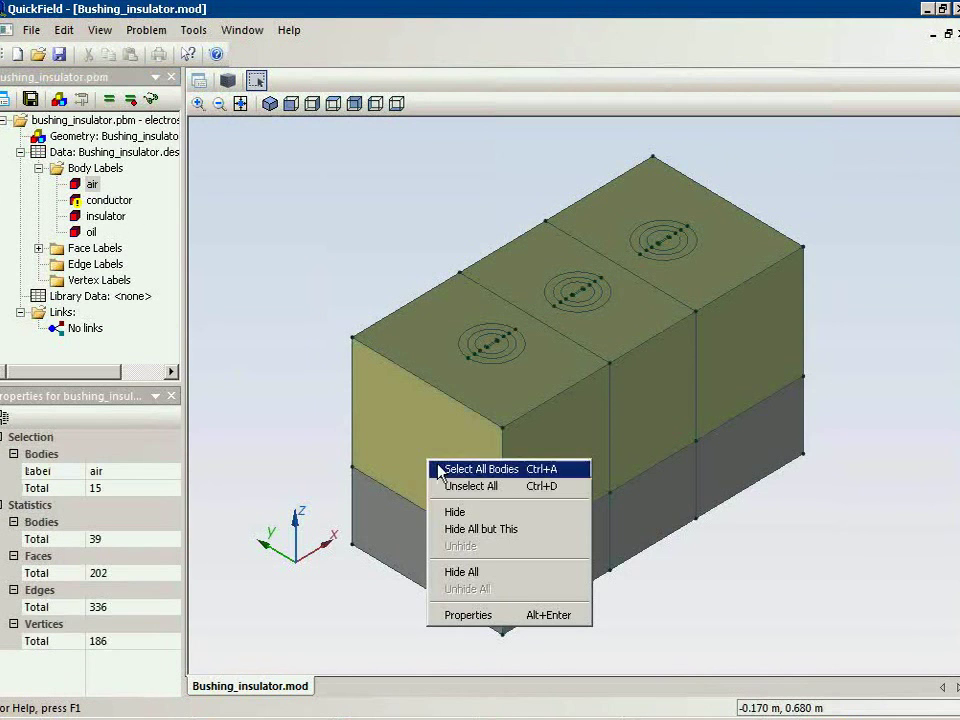
pyautogui.click(477, 514)
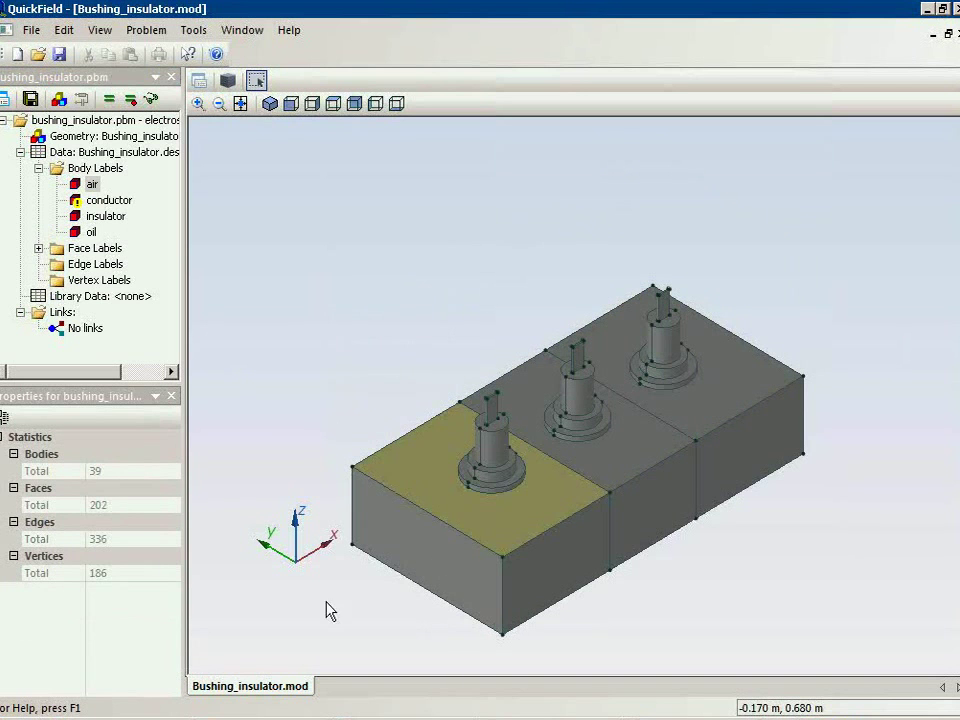
# Step: Review the electric permittivity of the insulator body label and hide all insulator bodies
pyautogui.click(90, 216)
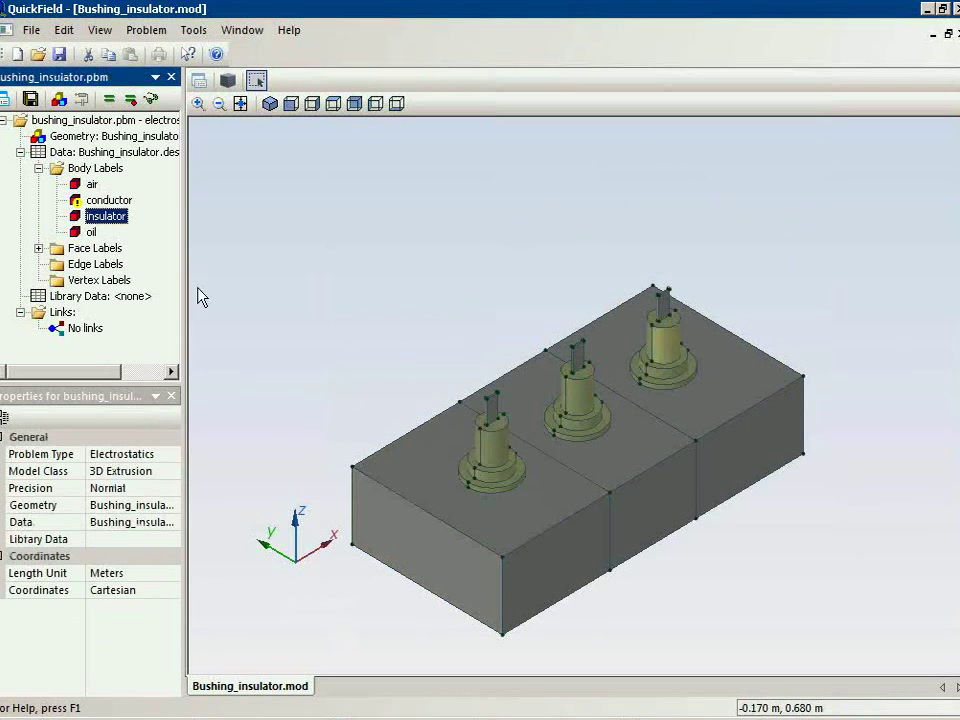
pyautogui.doubleClick(75, 216)
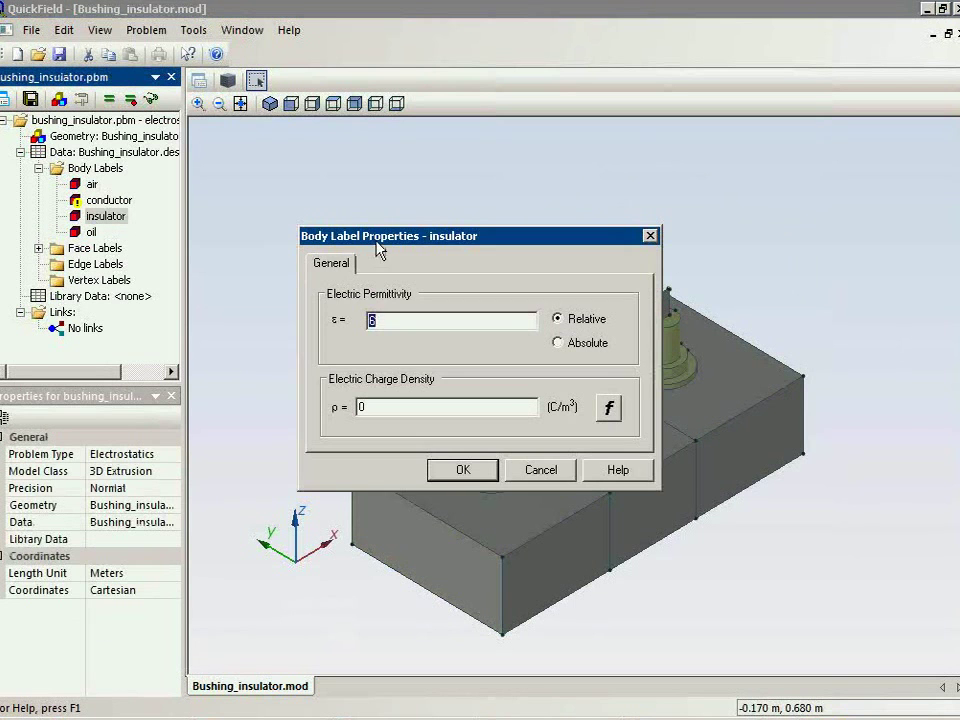
pyautogui.moveTo(377, 249); pyautogui.dragTo(252, 96)
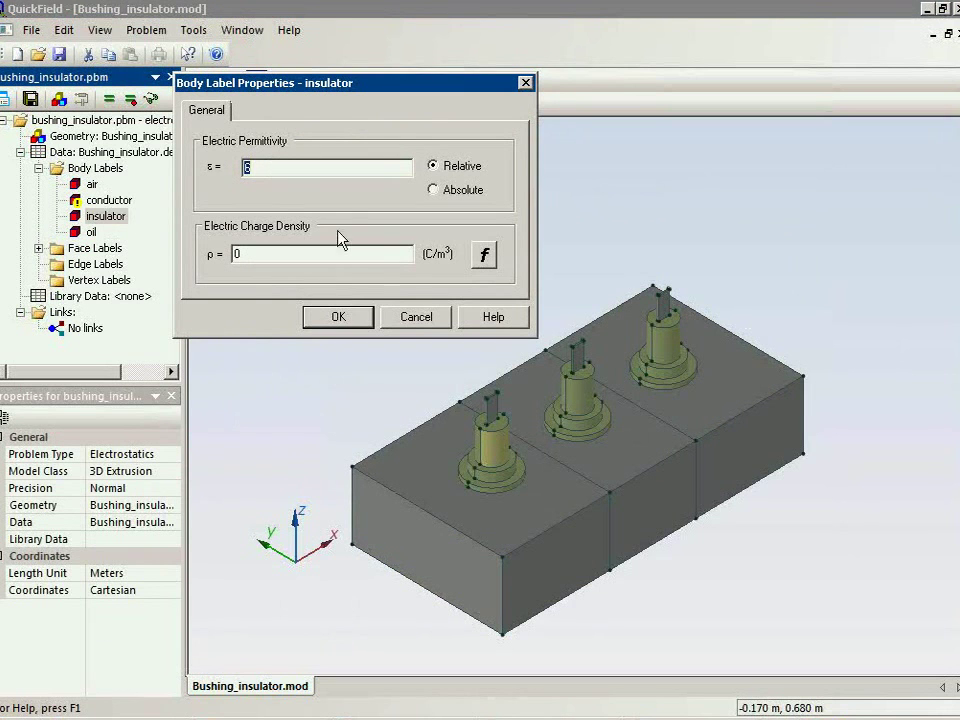
pyautogui.click(410, 318)
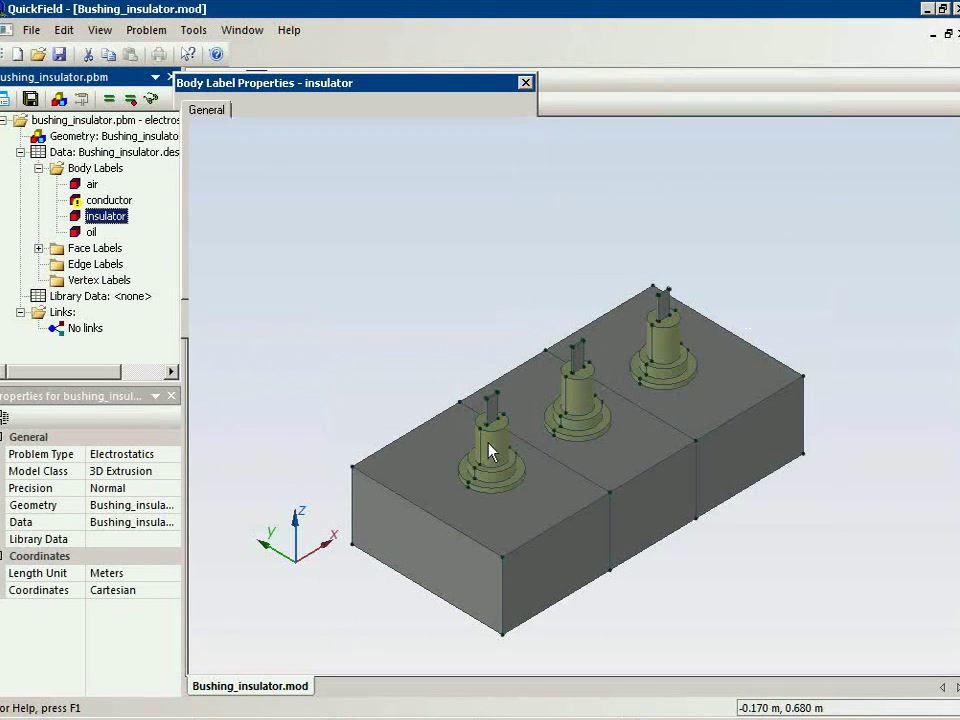
pyautogui.rightClick(490, 452)
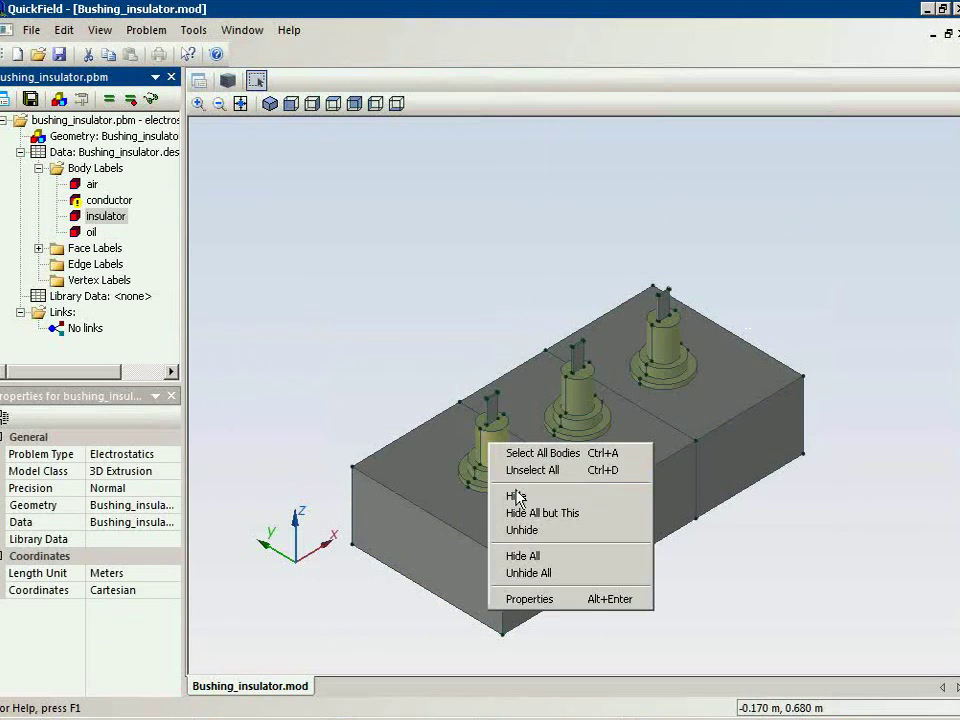
pyautogui.click(516, 497)
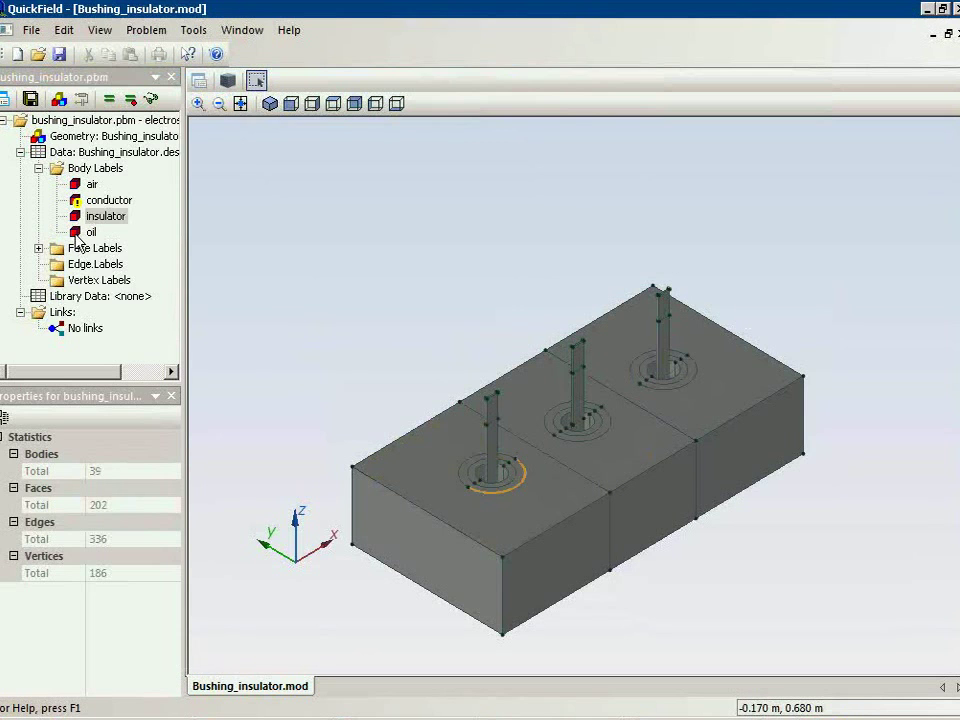
# Step: Expand the face labels, highlight the oil bodies and the ground faces, and inspect the tank from below
pyautogui.click(38, 248)
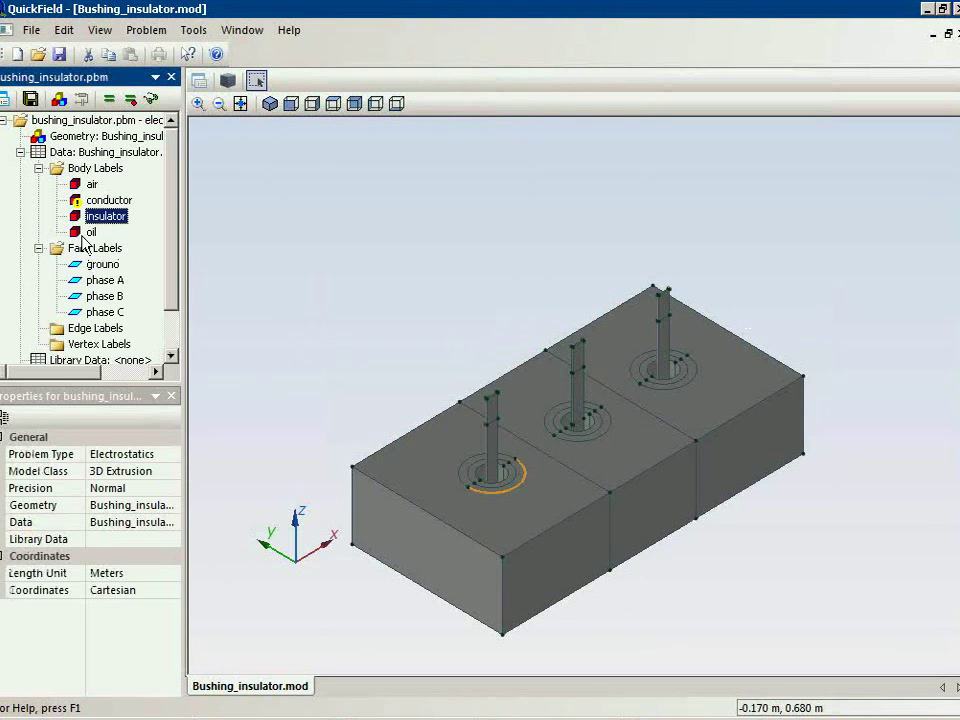
pyautogui.click(84, 236)
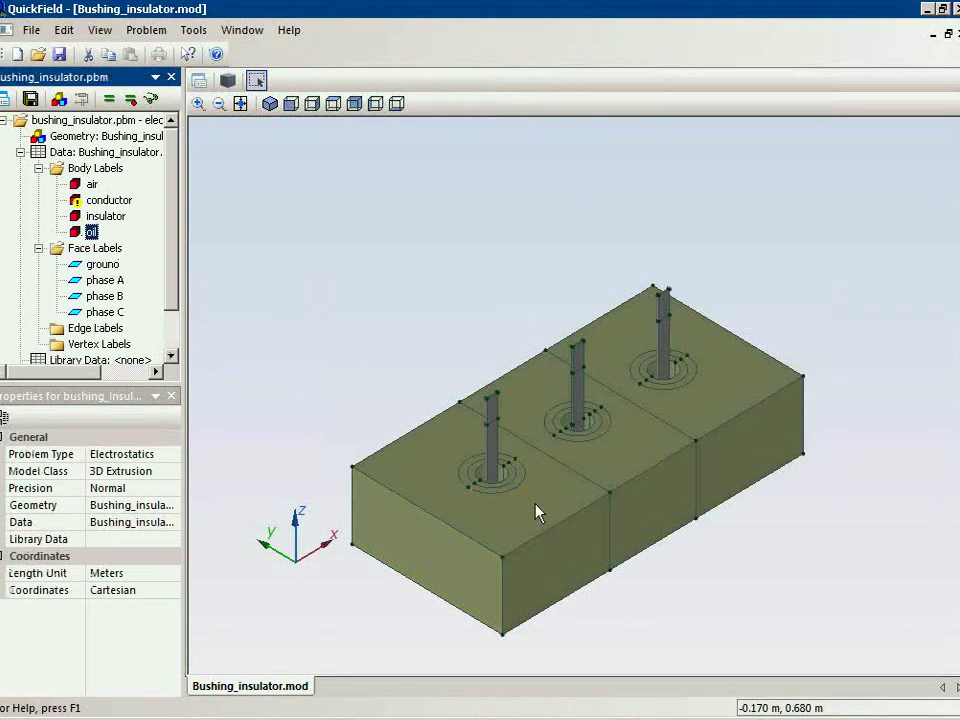
pyautogui.click(82, 266)
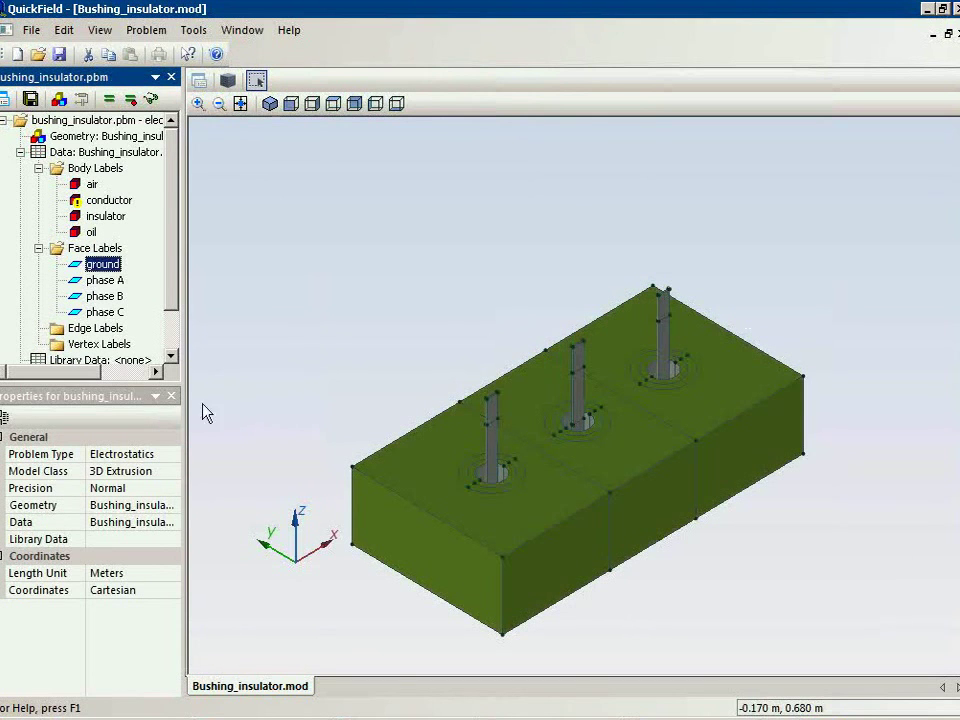
pyautogui.moveTo(421, 565); pyautogui.dragTo(424, 390)
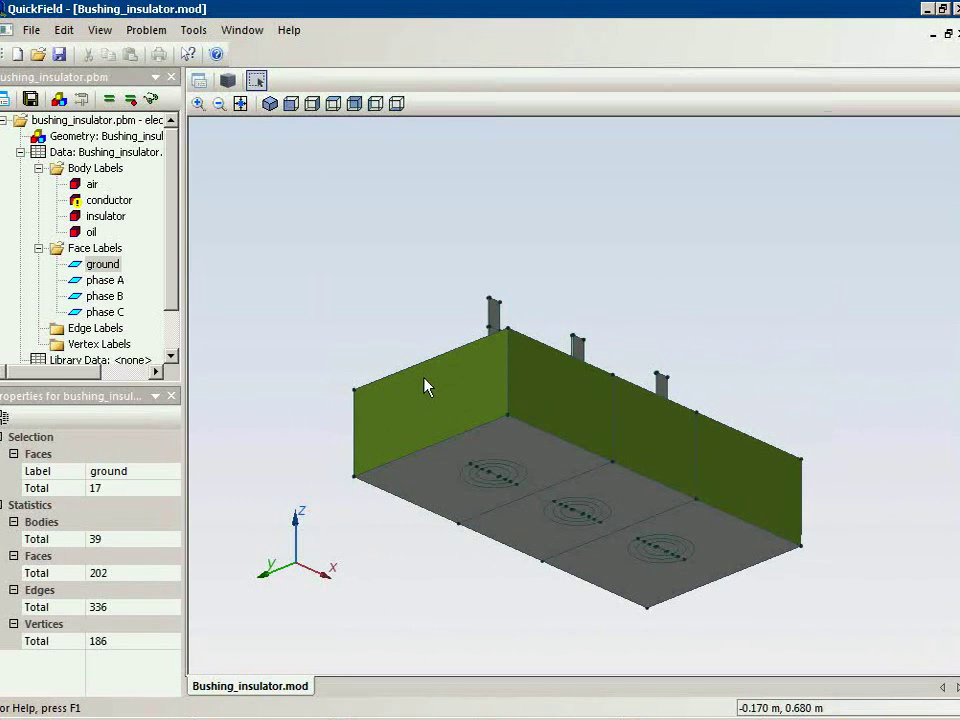
pyautogui.moveTo(424, 387); pyautogui.dragTo(392, 559)
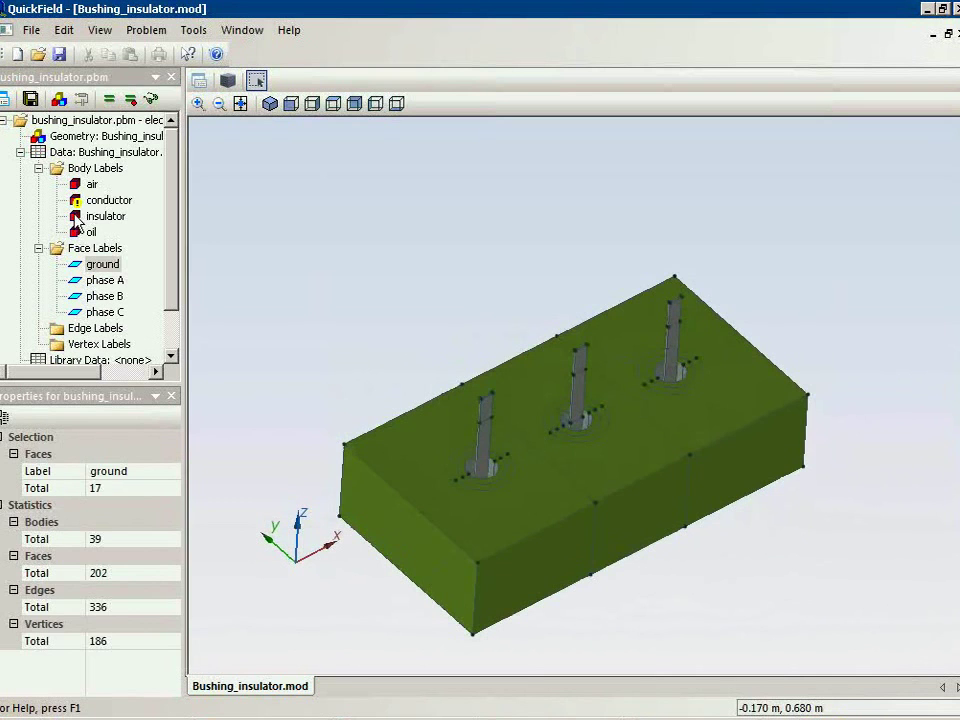
# Step: Highlight the conductor bodies in the front view and review the voltage formula of the phase A face label
pyautogui.click(100, 200)
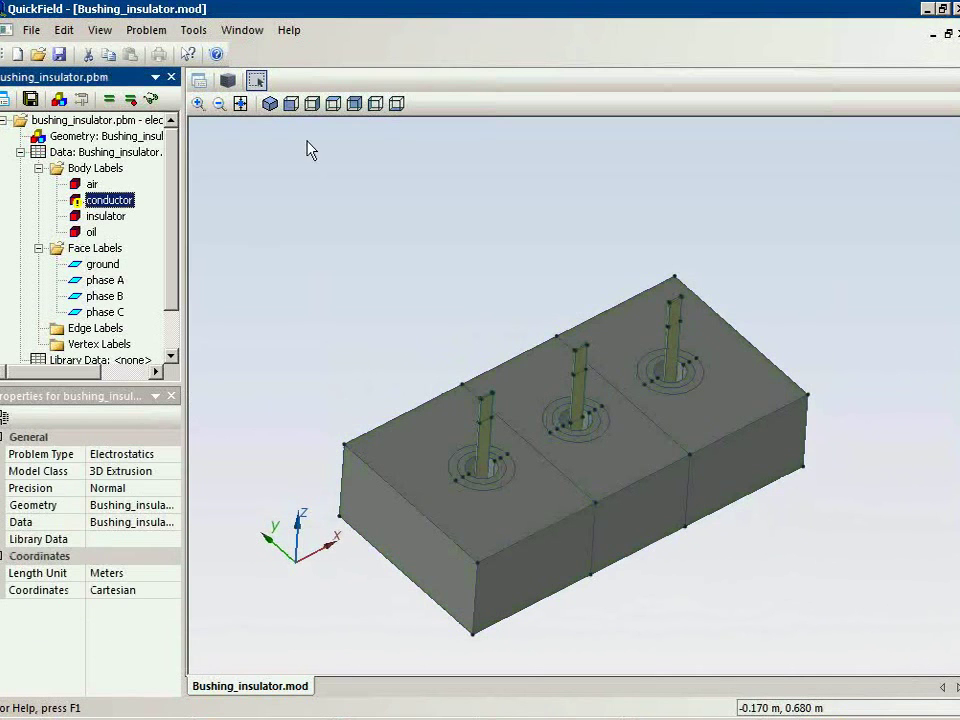
pyautogui.click(291, 103)
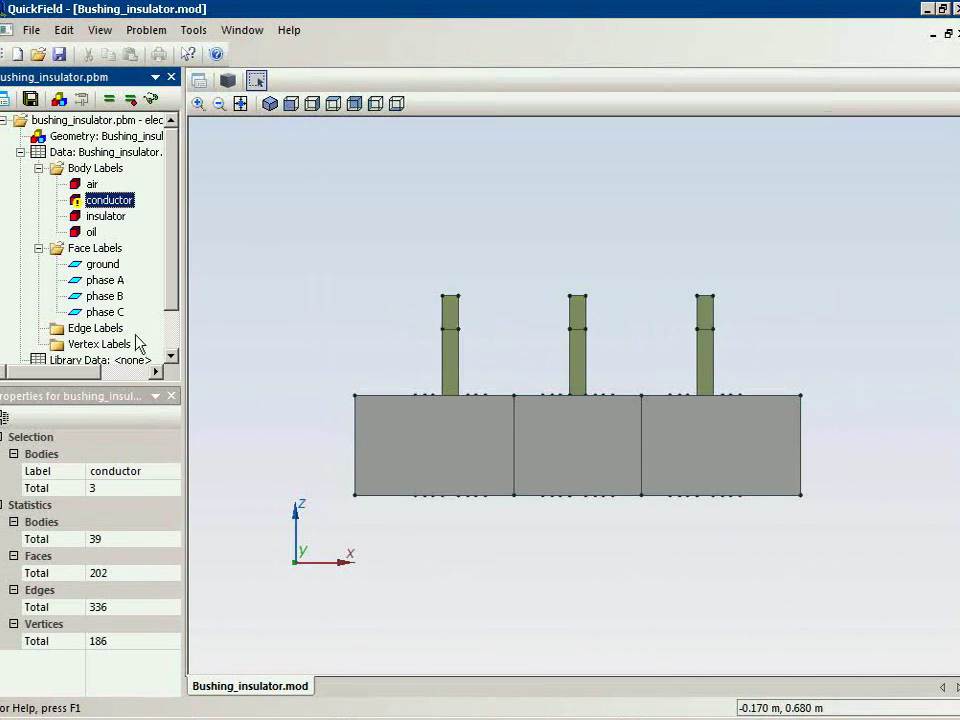
pyautogui.click(95, 282)
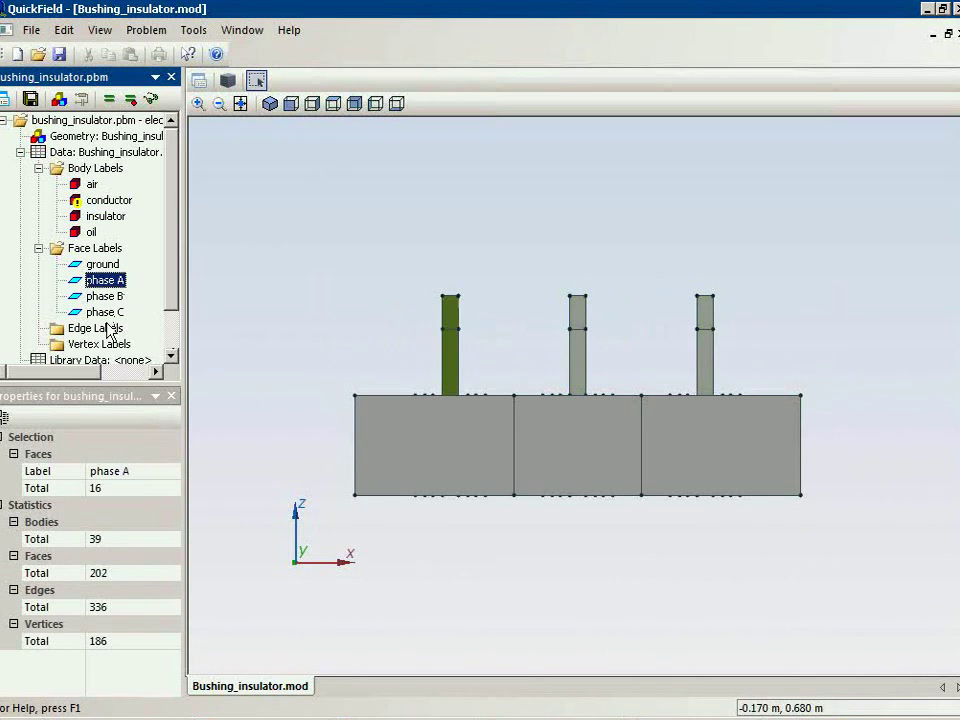
pyautogui.doubleClick(105, 280)
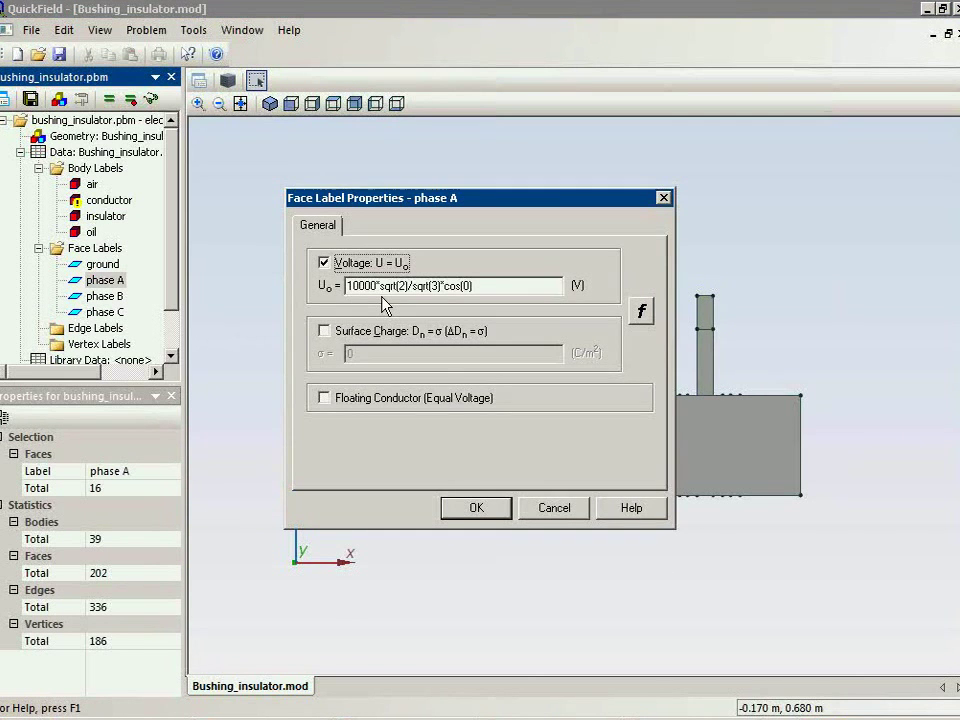
pyautogui.click(541, 507)
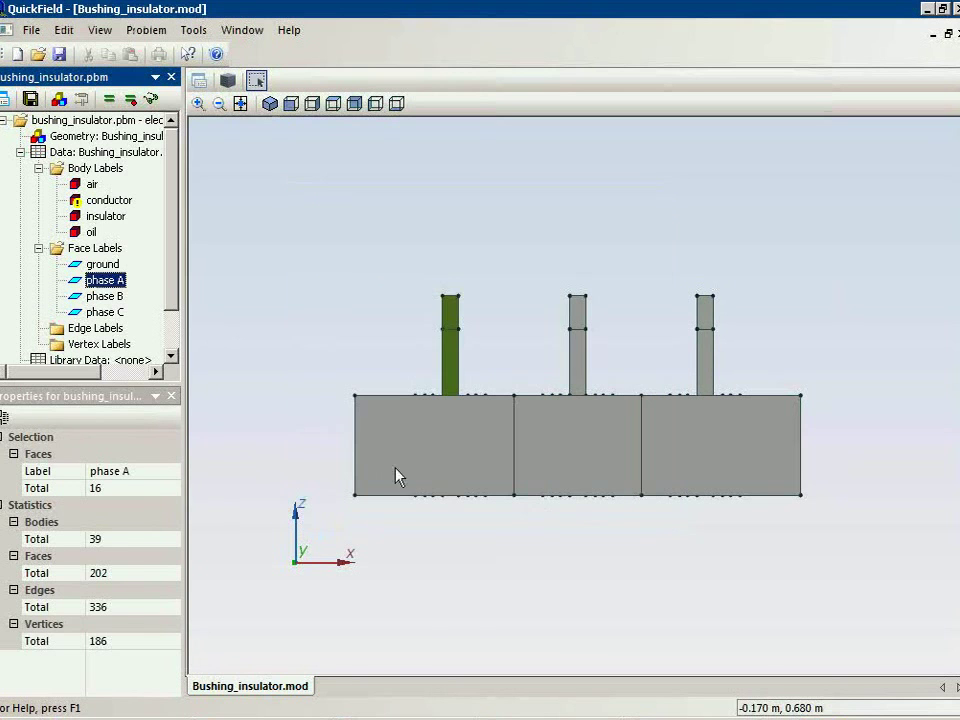
# Step: Review the voltage formulas of the phase B and phase C face labels without changing them
pyautogui.click(100, 297)
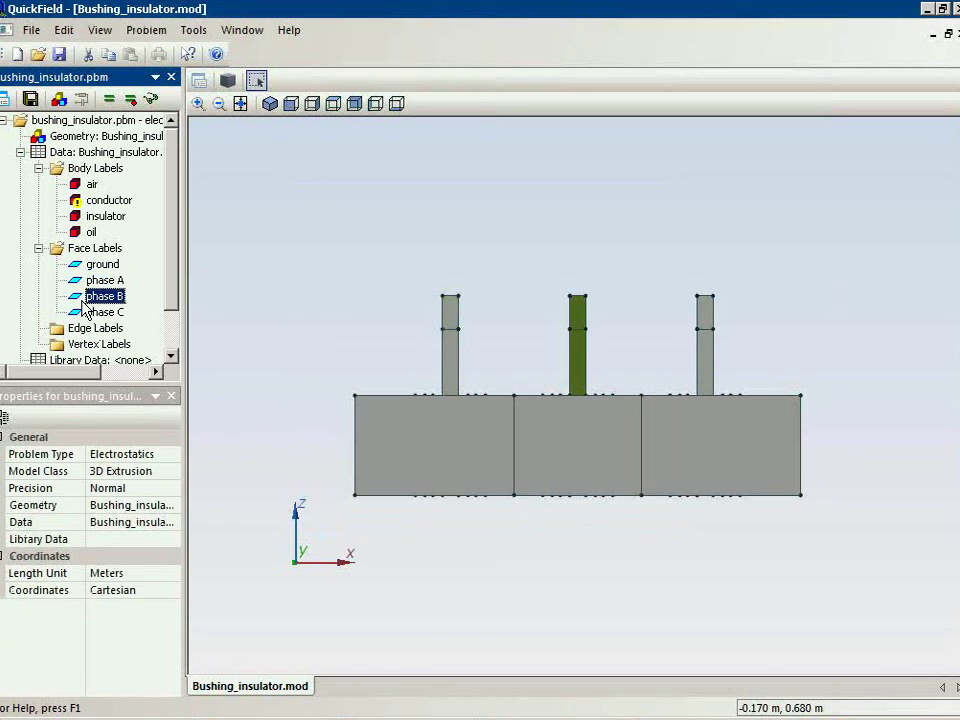
pyautogui.doubleClick(83, 299)
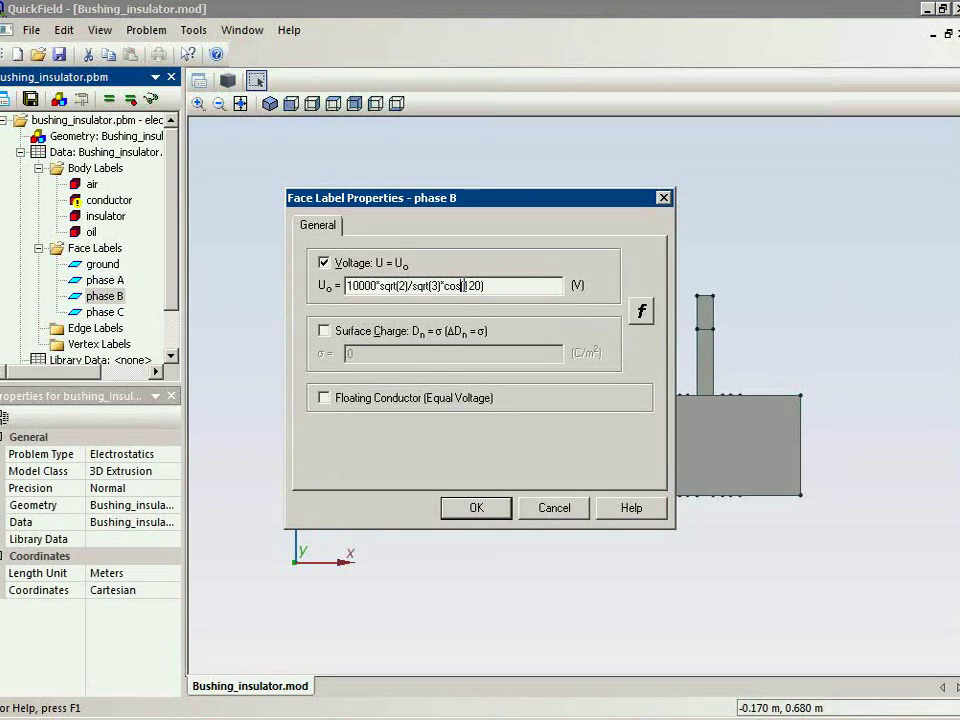
pyautogui.moveTo(462, 285); pyautogui.dragTo(483, 285)
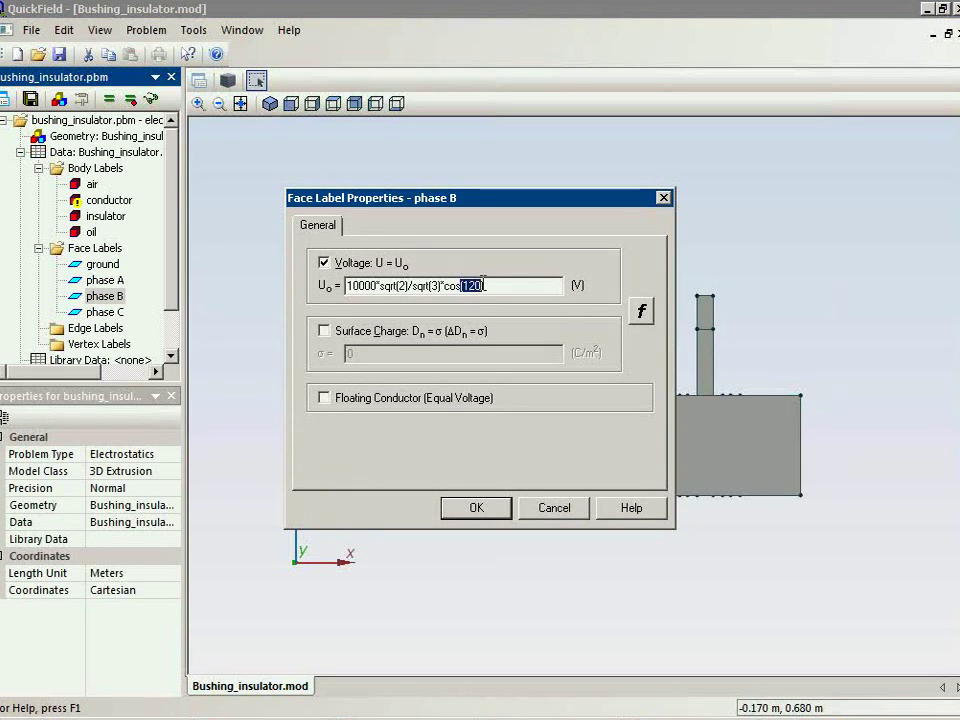
pyautogui.click(556, 508)
pyautogui.doubleClick(78, 313)
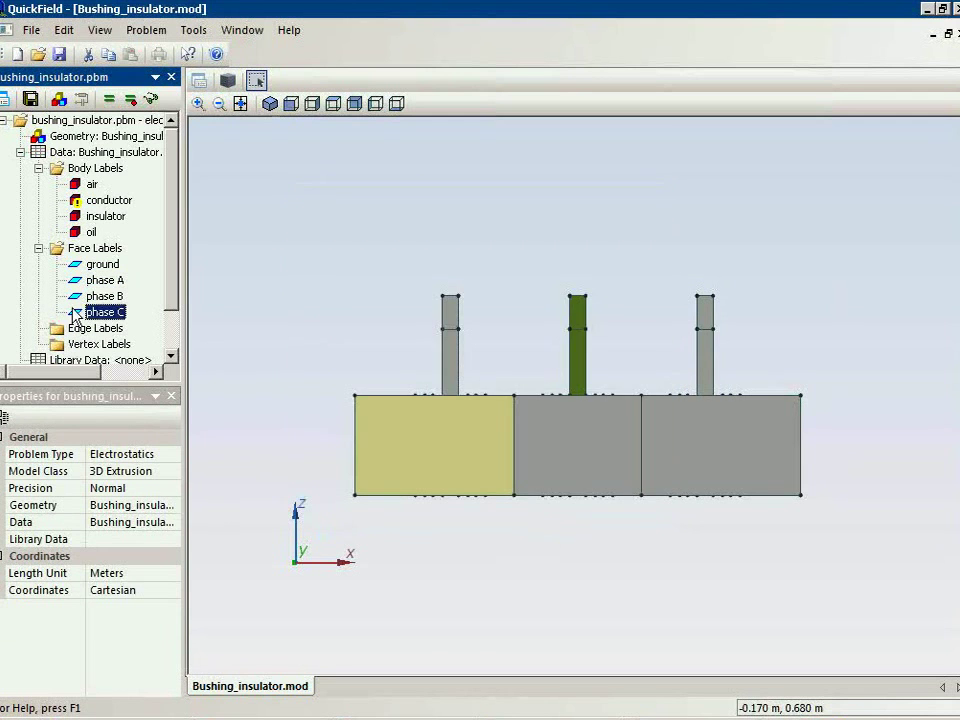
pyautogui.moveTo(462, 286); pyautogui.dragTo(483, 286)
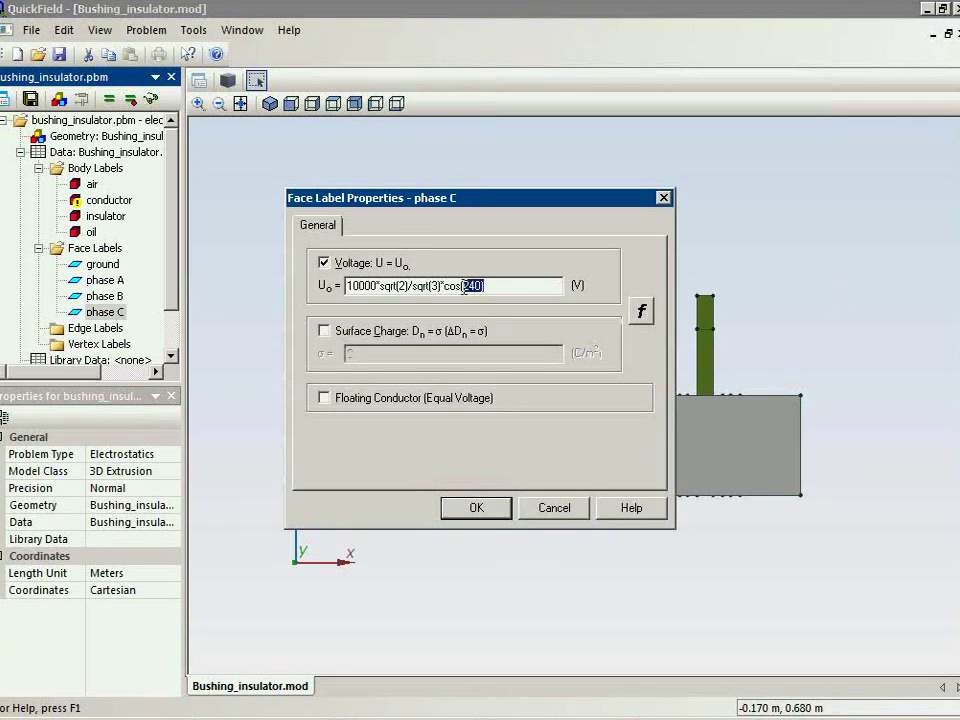
pyautogui.click(553, 509)
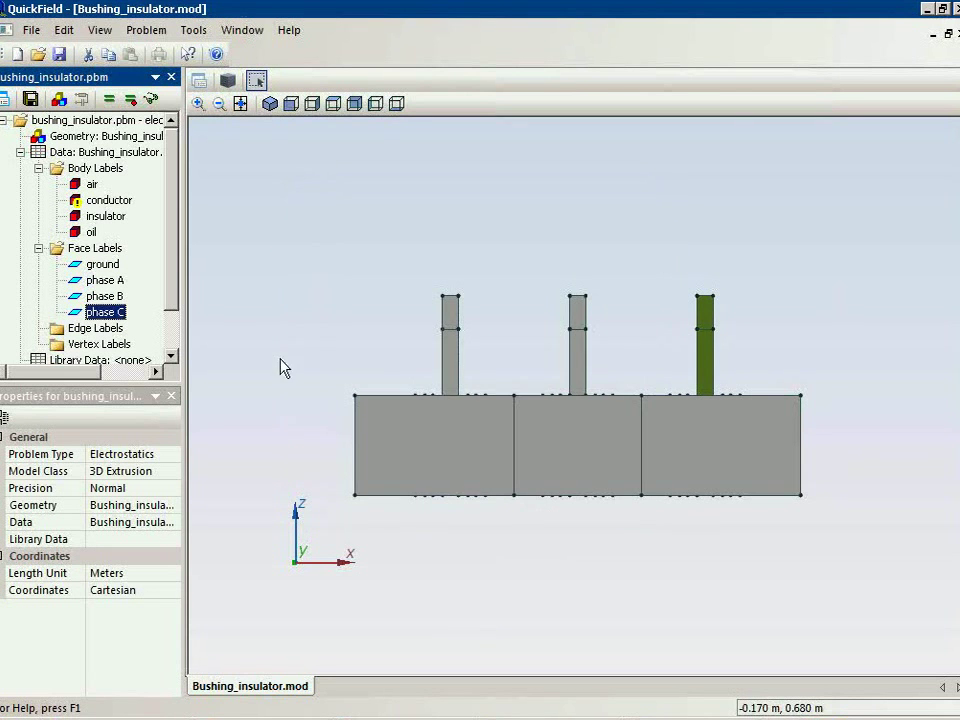
pyautogui.moveTo(300, 433); pyautogui.dragTo(310, 470)
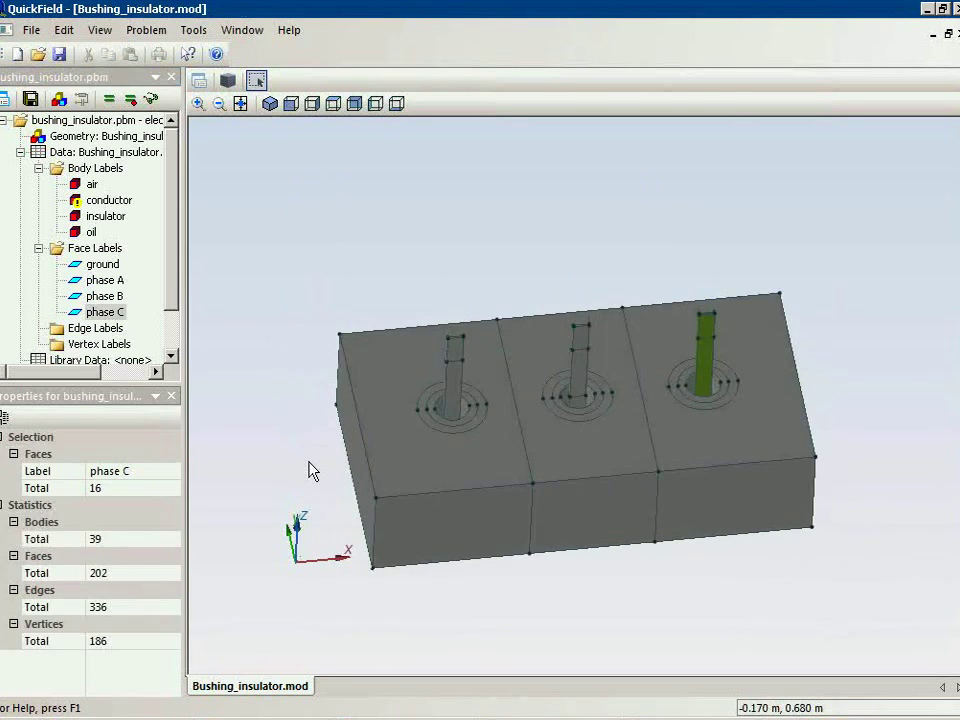
# Step: Open the problem's field analysis results and hide all air bodies to expose the voltage distribution on the bushings
pyautogui.click(150, 98)
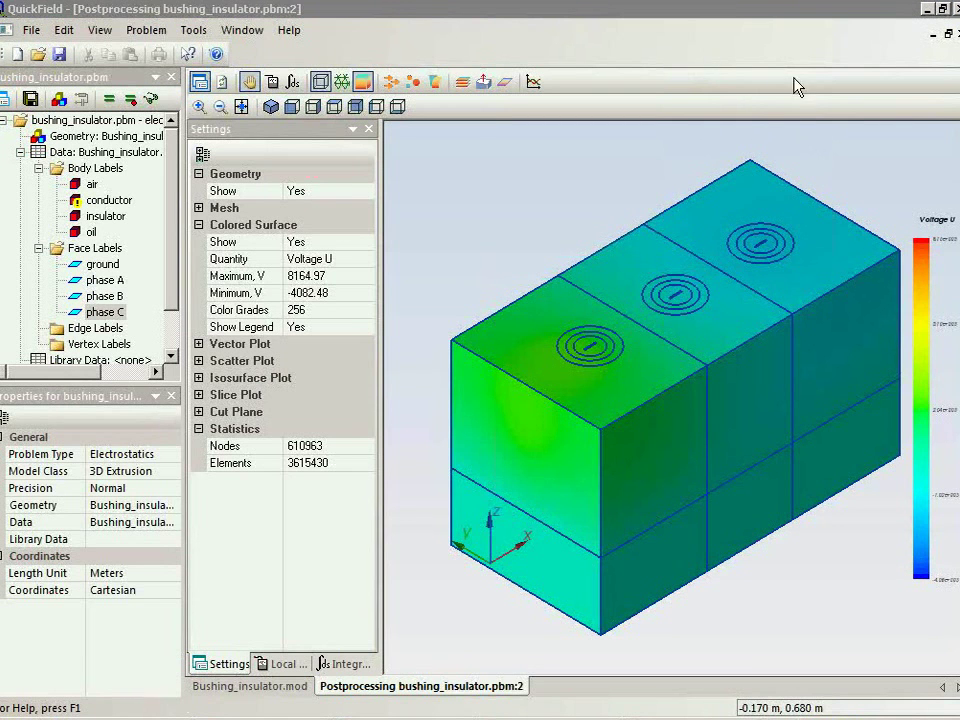
pyautogui.click(88, 185)
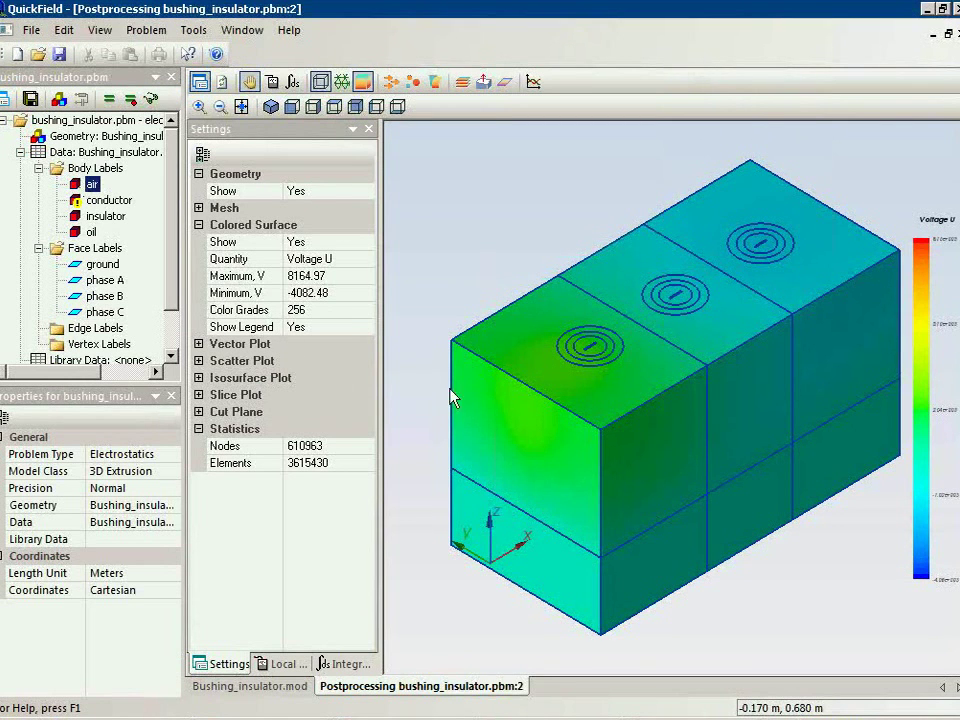
pyautogui.rightClick(507, 418)
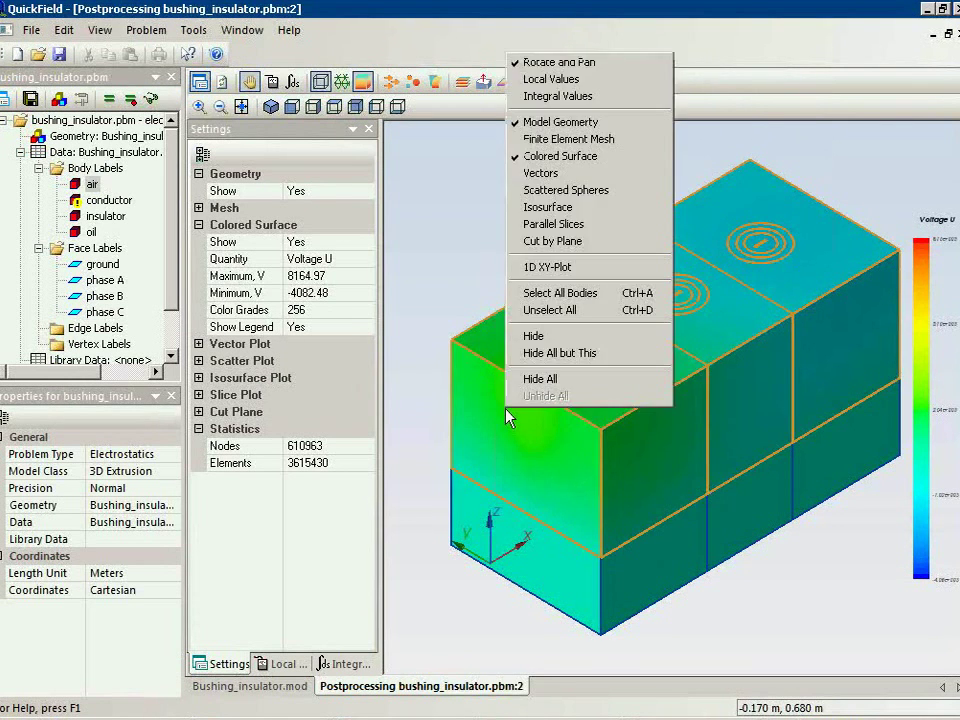
pyautogui.click(532, 337)
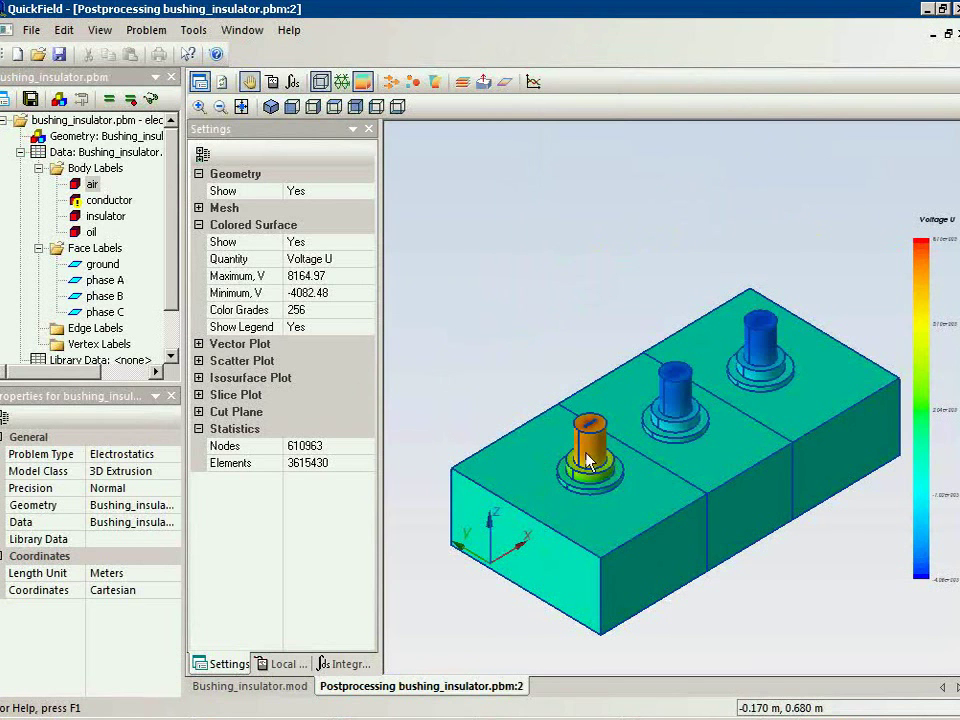
pyautogui.scroll(5, 642, 508)
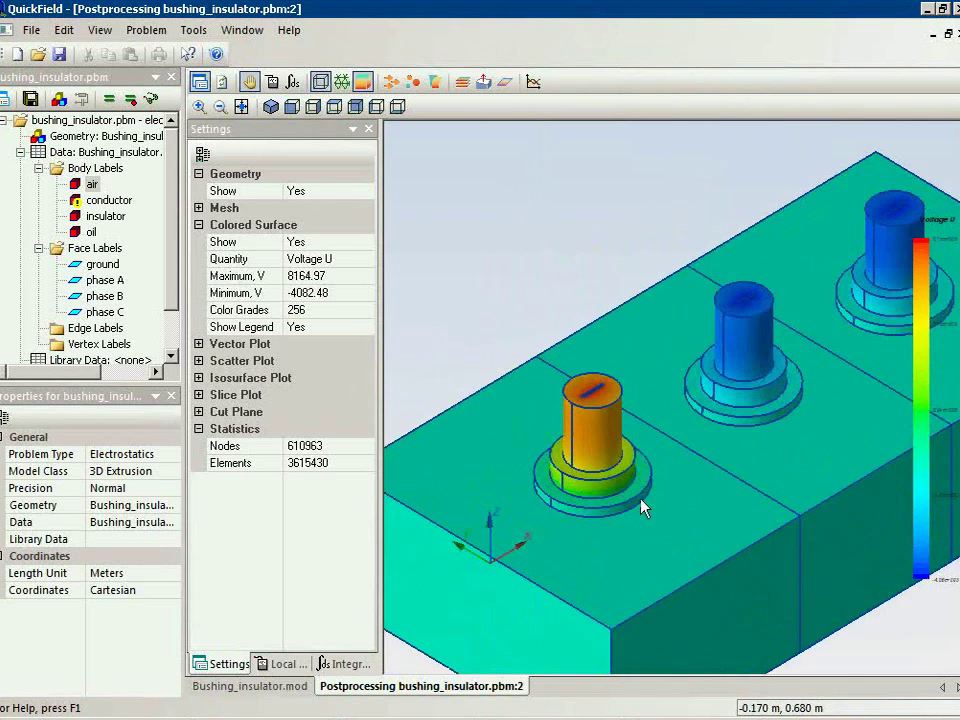
pyautogui.scroll(3, 642, 508)
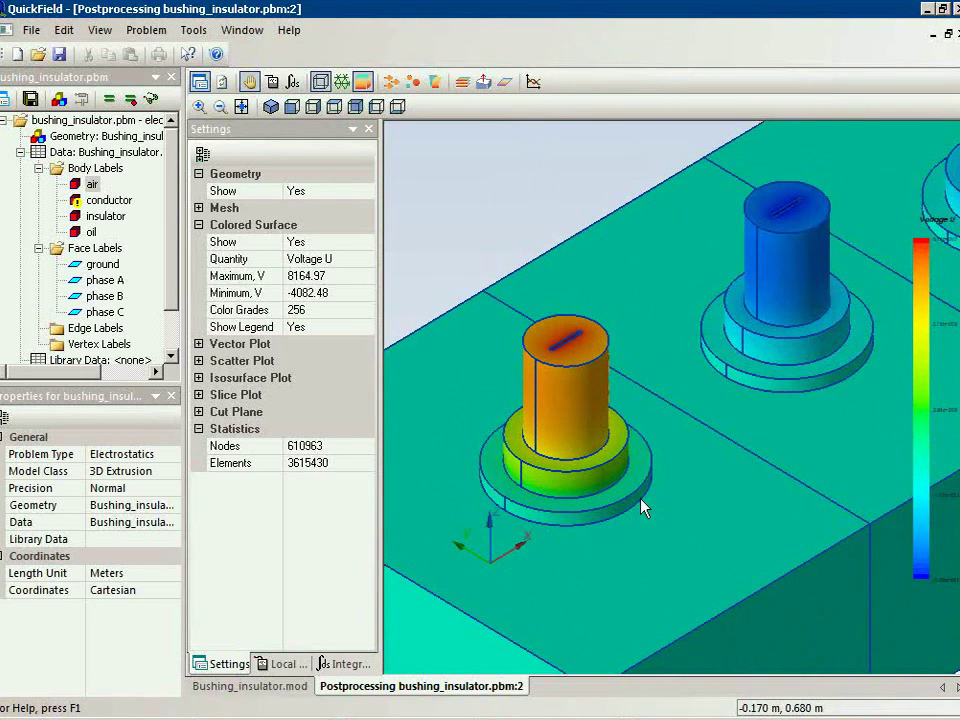
# Step: Set the colored surface quantity to Strength E and read the local field values at a point on the phase A insulator's collar
pyautogui.click(352, 262)
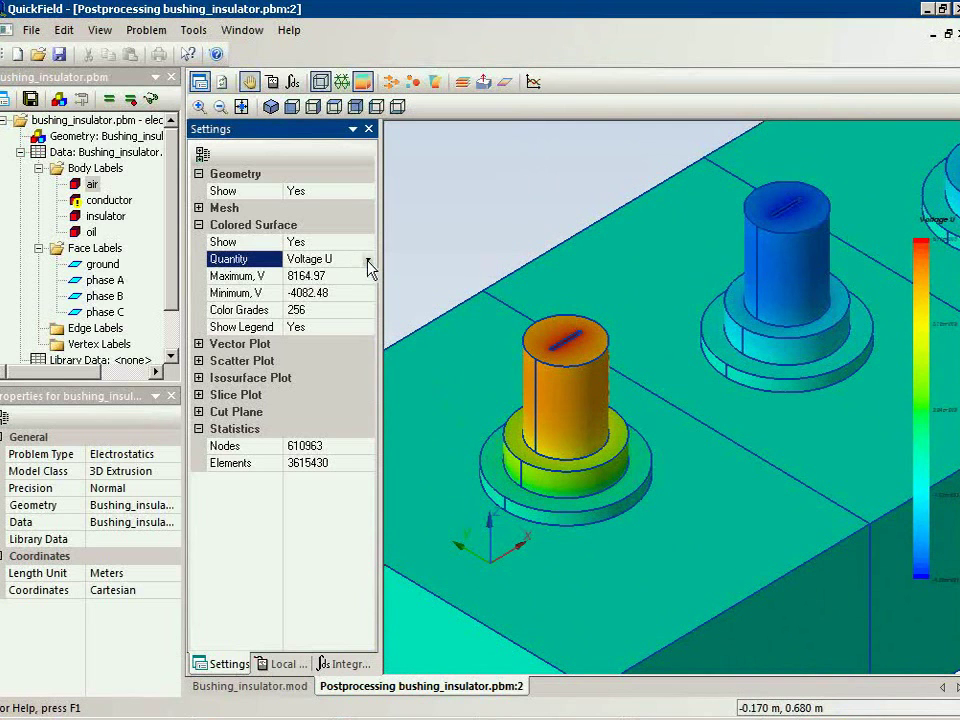
pyautogui.click(368, 262)
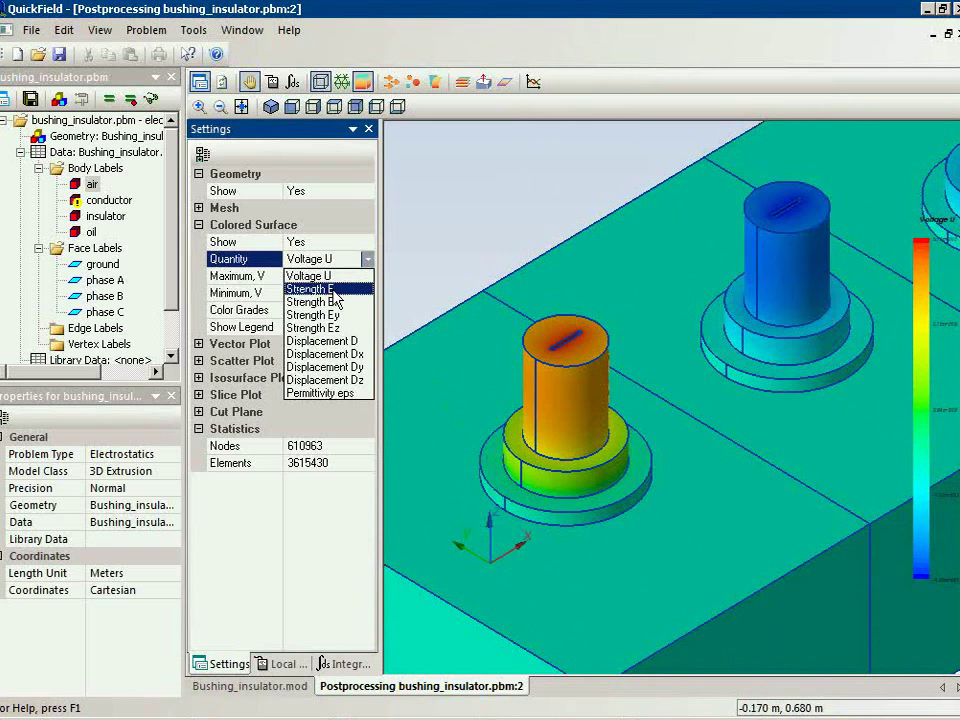
pyautogui.click(336, 290)
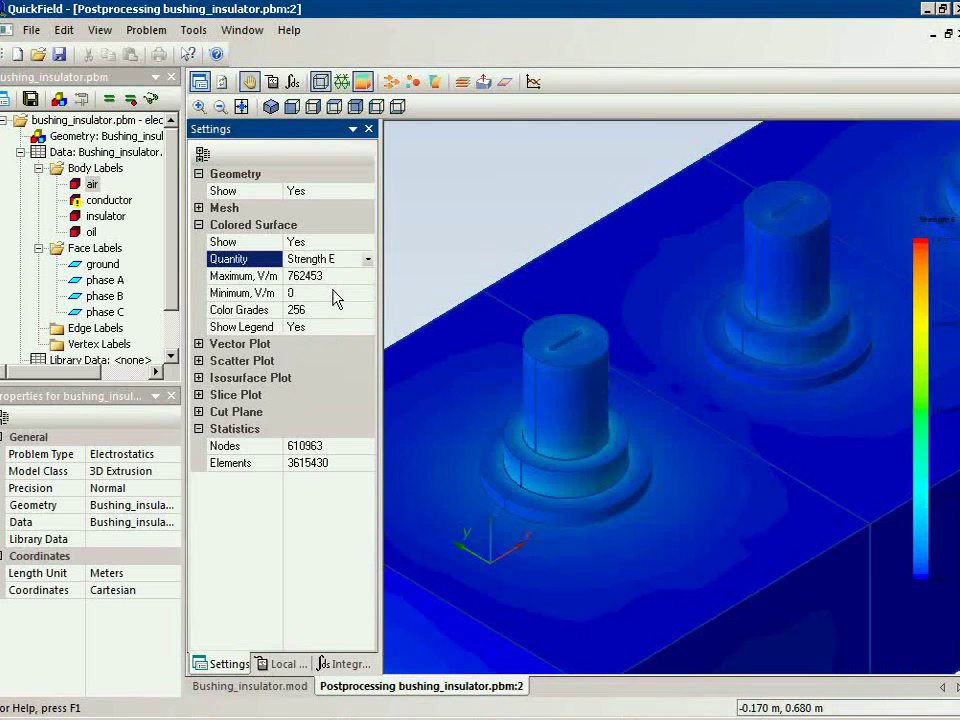
pyautogui.click(271, 81)
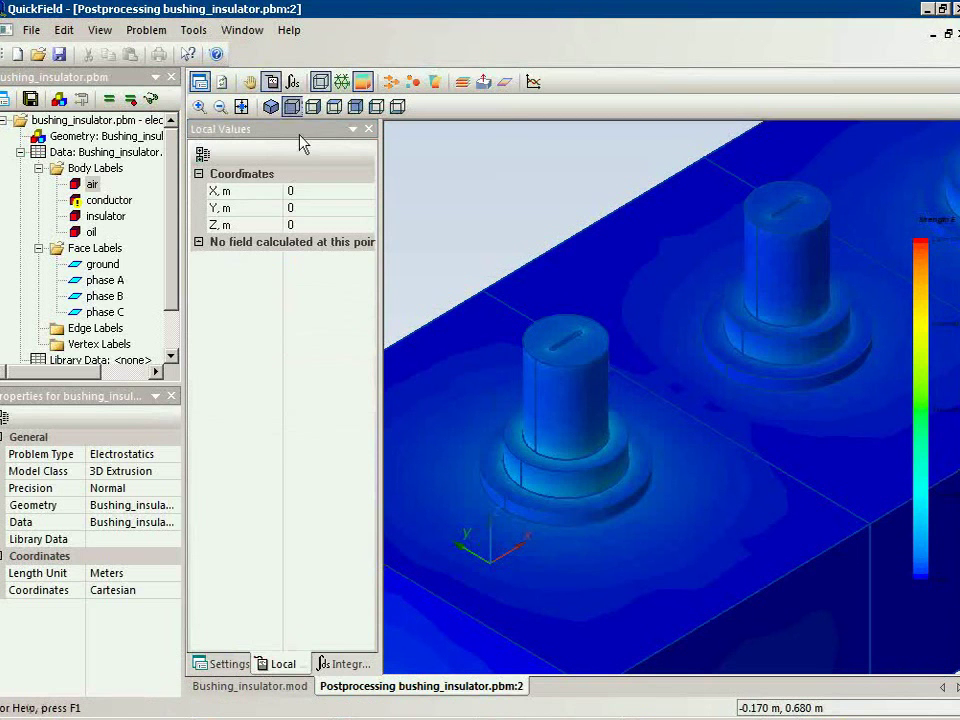
pyautogui.click(595, 488)
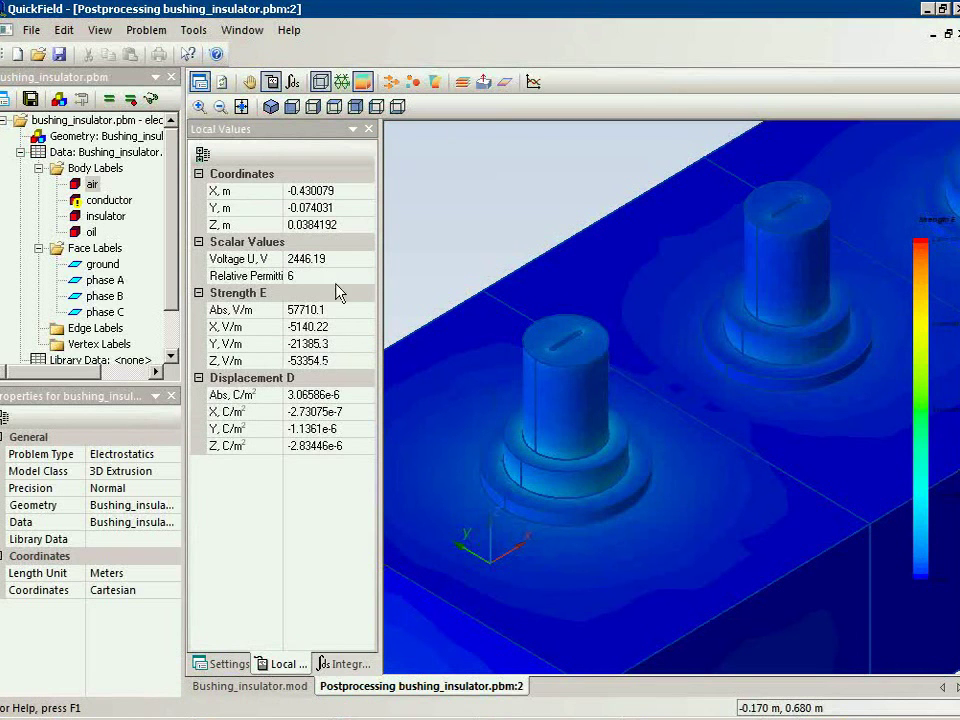
# Step: Cut the model with a plane normal to X at about -0.395 m through the phase A bushing, with Inside Out set to No
pyautogui.click(482, 84)
pyautogui.moveTo(957, 88)
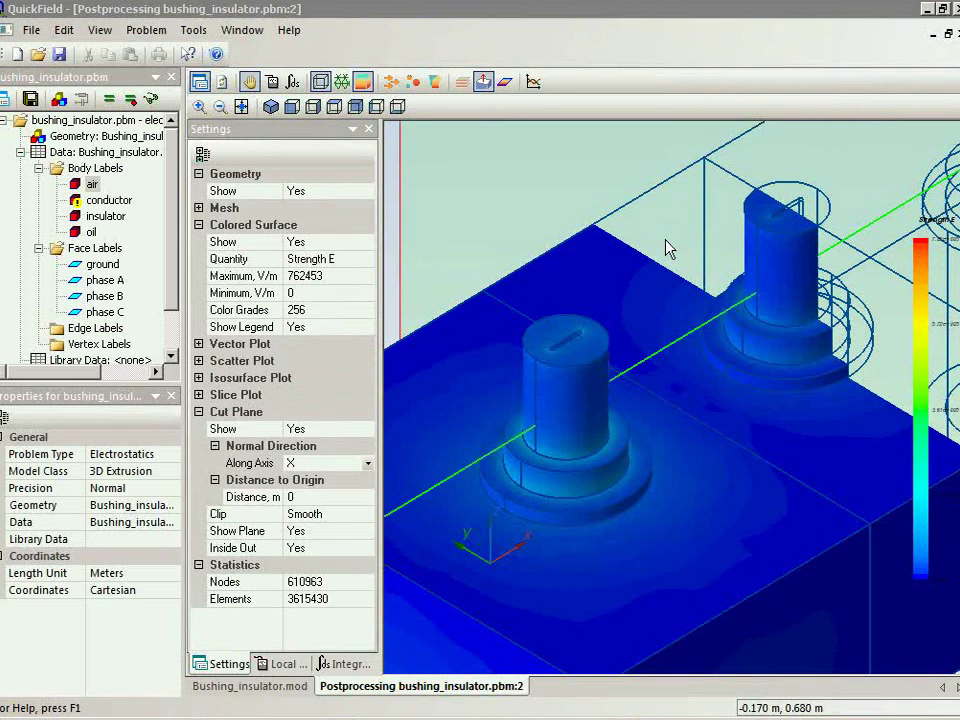
pyautogui.click(272, 107)
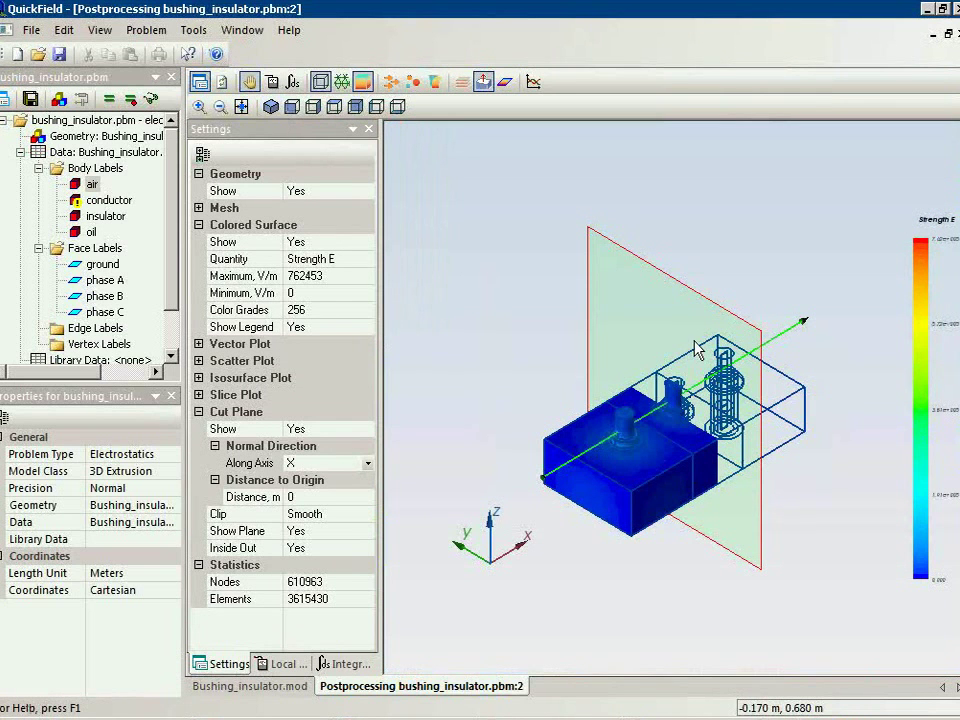
pyautogui.moveTo(698, 343); pyautogui.dragTo(628, 397)
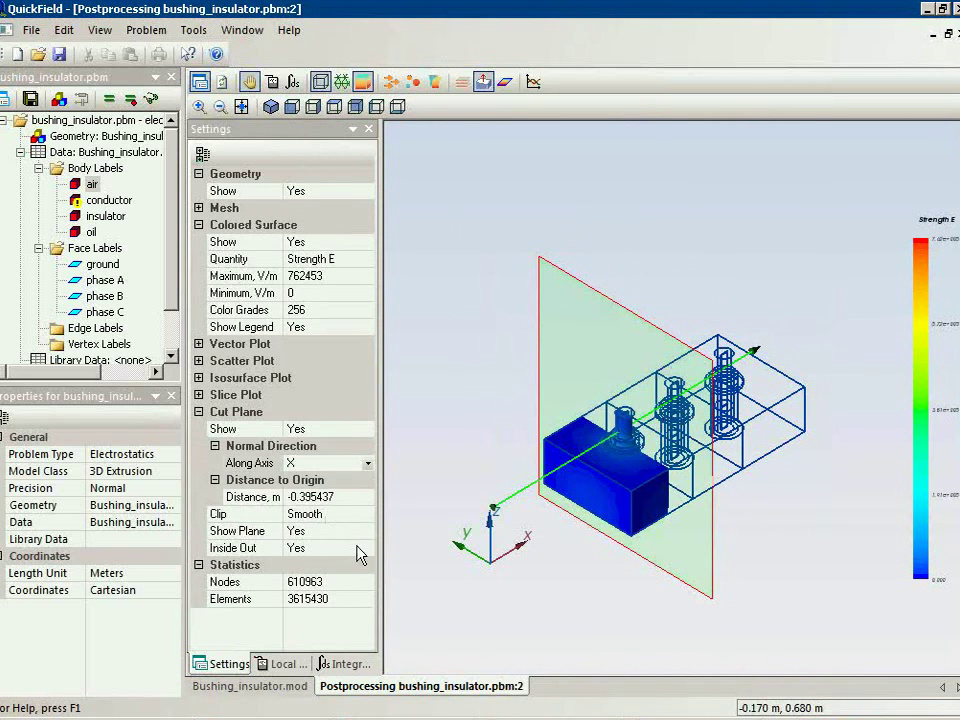
pyautogui.click(362, 553)
pyautogui.click(367, 549)
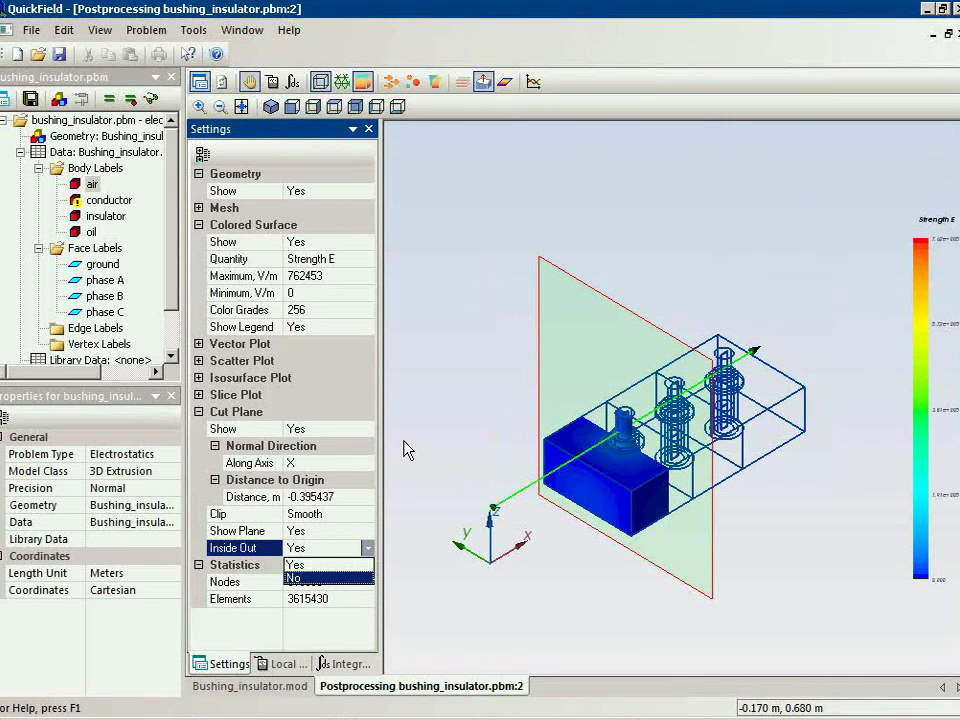
pyautogui.press('Return')
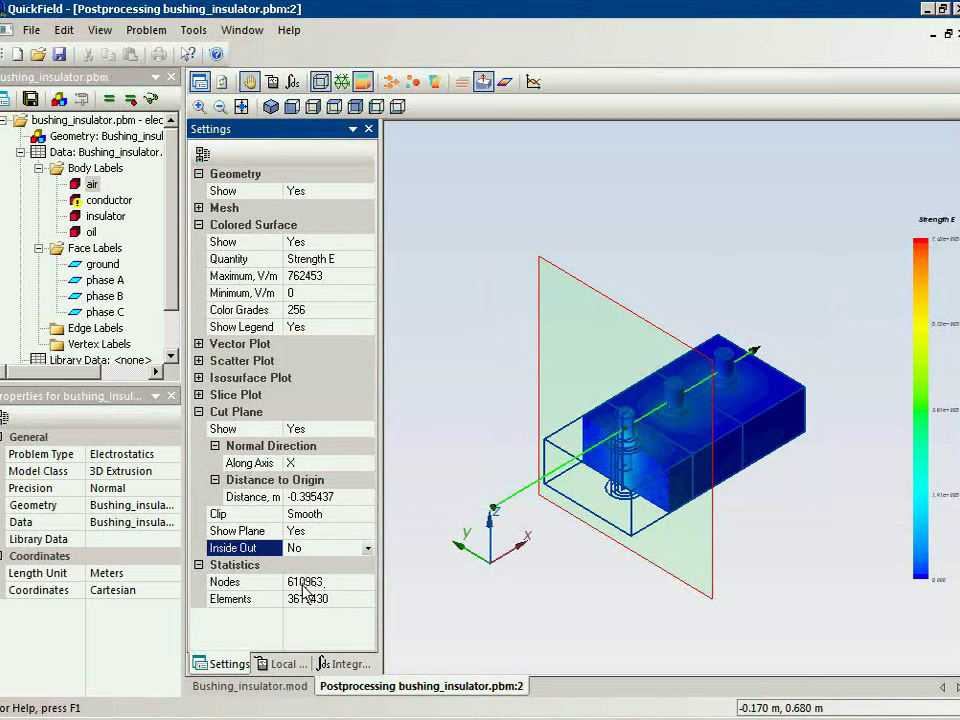
# Step: Show the cut section face-on from the model's left side and turn off display of the cutting plane
pyautogui.click(293, 108)
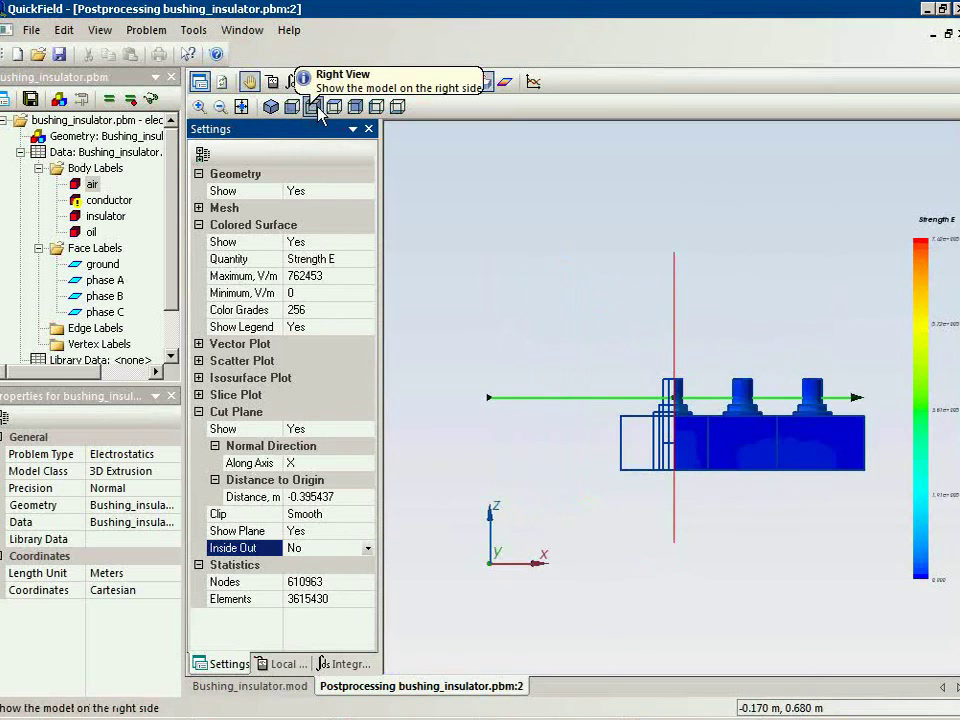
pyautogui.click(317, 106)
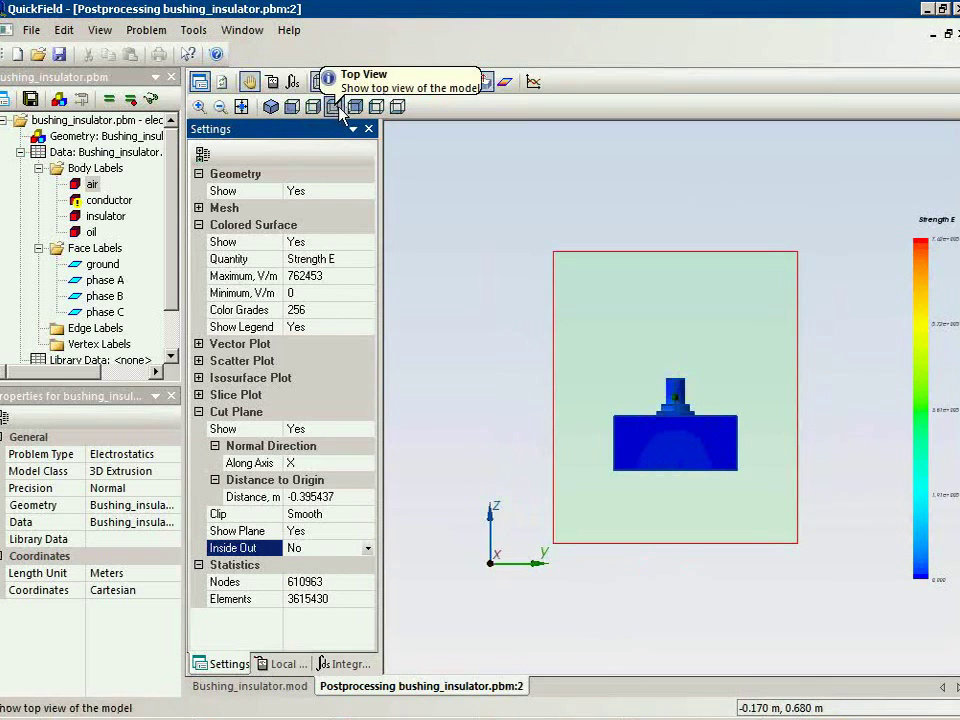
pyautogui.click(376, 107)
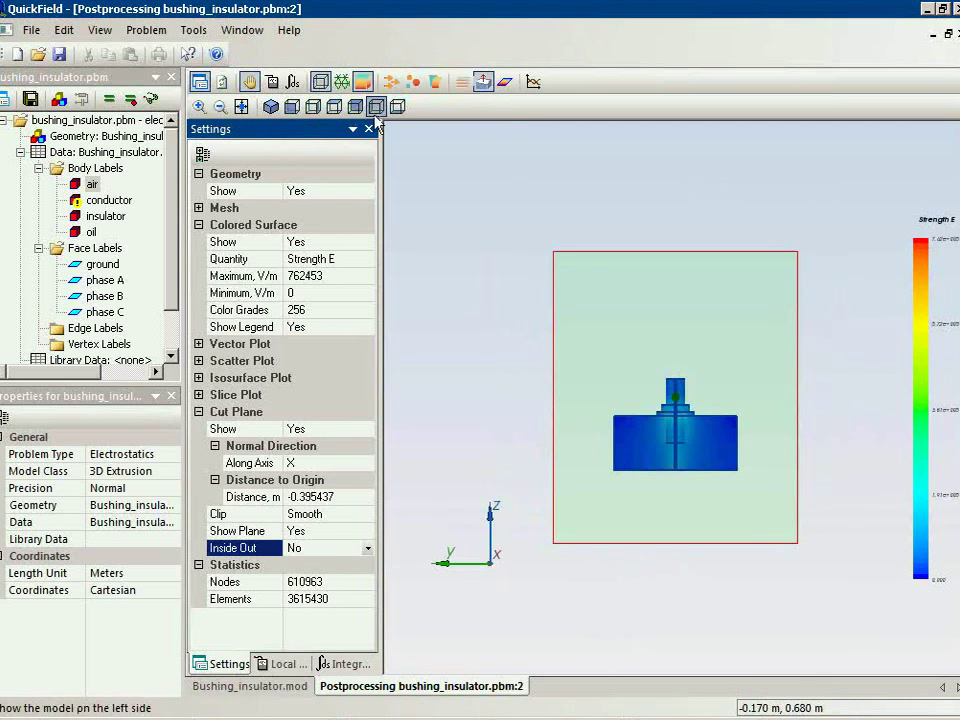
pyautogui.click(358, 530)
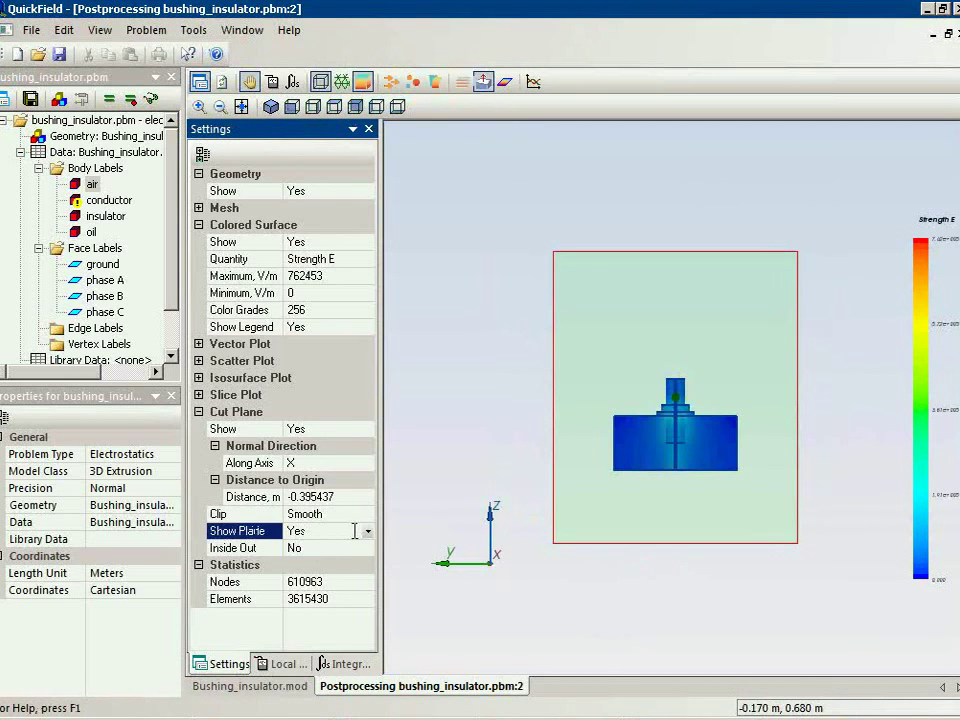
pyautogui.click(368, 531)
pyautogui.click(369, 561)
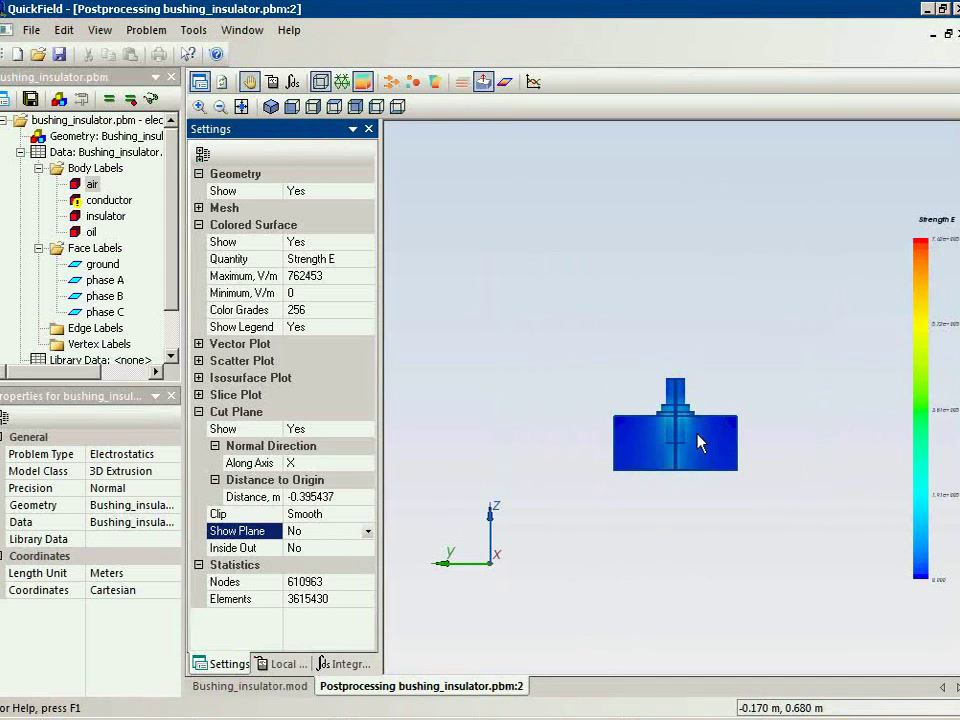
# Step: Examine the field strength around the phase A conductor in the enlarged cut section and from an oblique angle
pyautogui.click(199, 106)
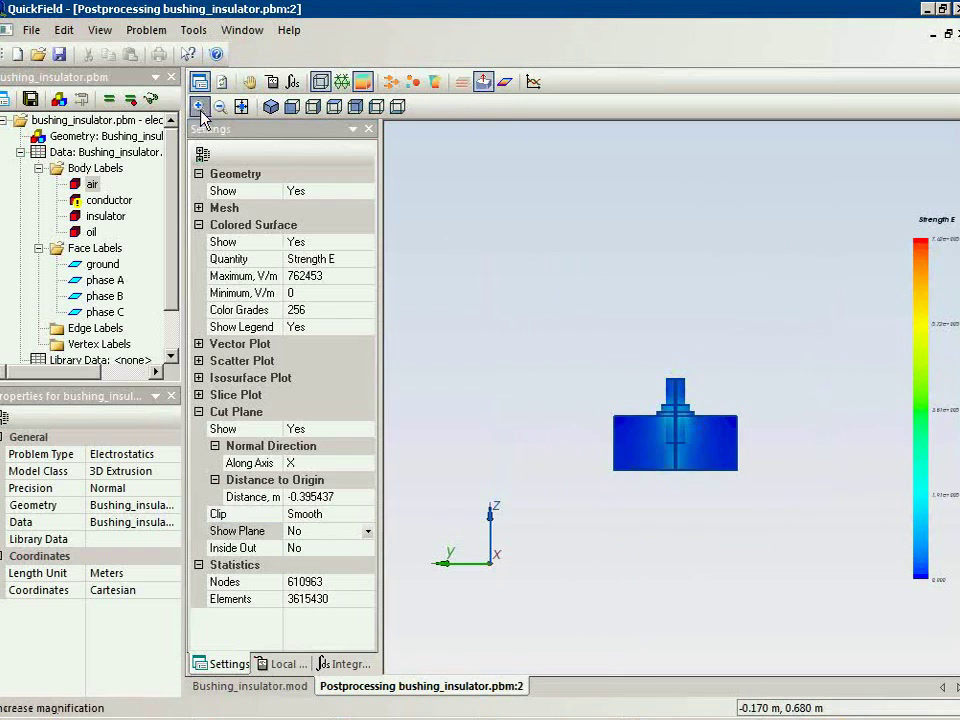
pyautogui.moveTo(594, 363); pyautogui.dragTo(765, 497)
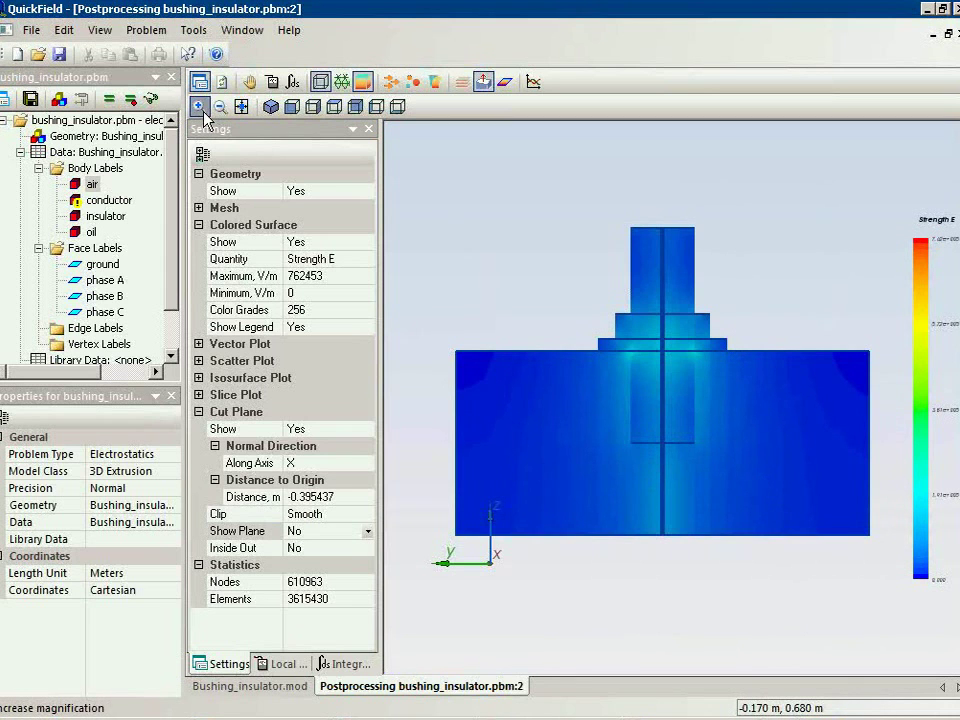
pyautogui.moveTo(818, 274); pyautogui.dragTo(810, 286)
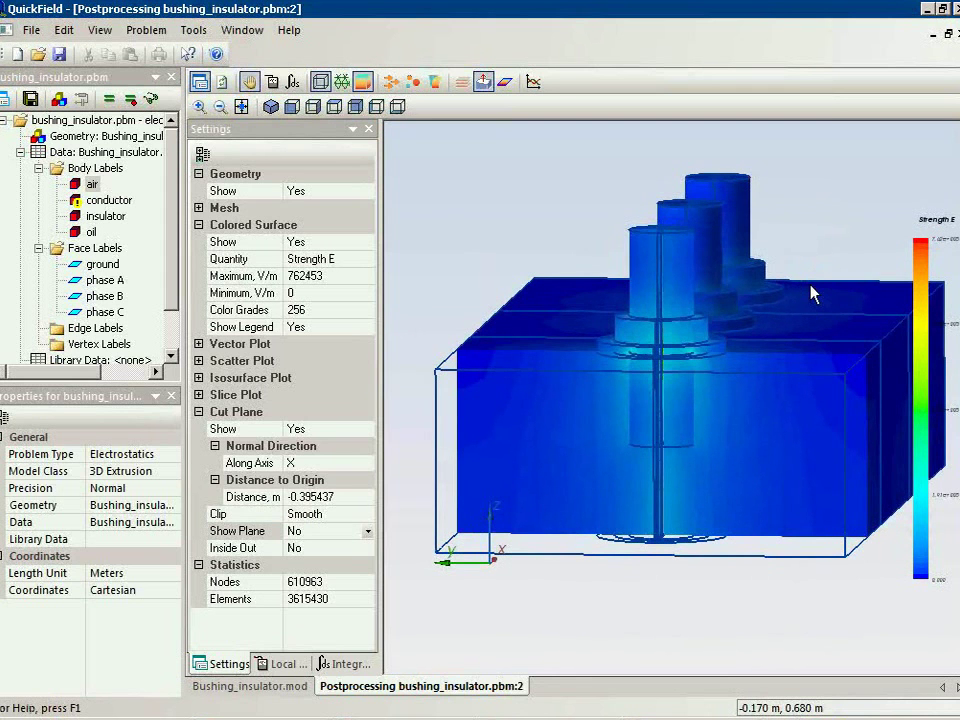